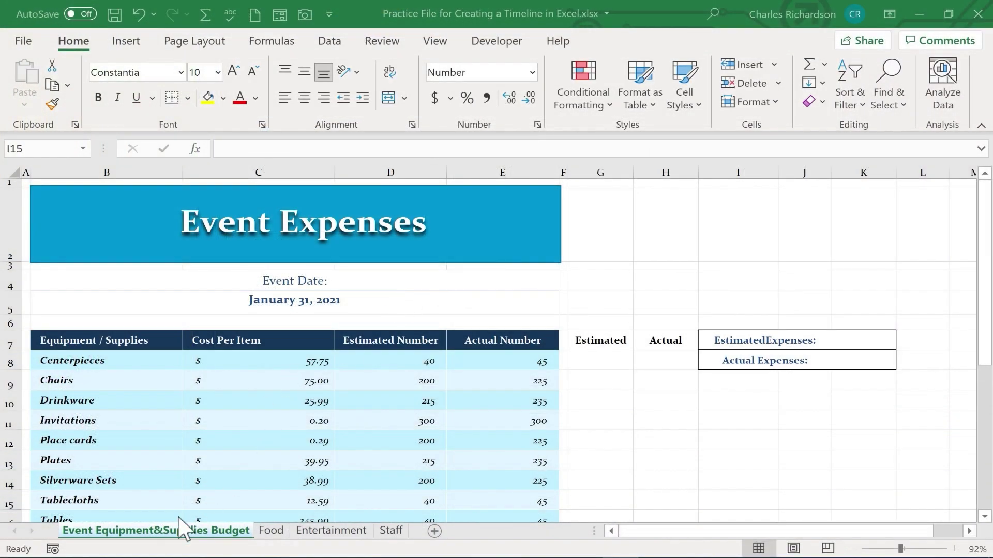
- Check the blank Entertainment sheet, then return to and scroll through the Event Equipment&Supplies Budget sheet
click(323, 533)
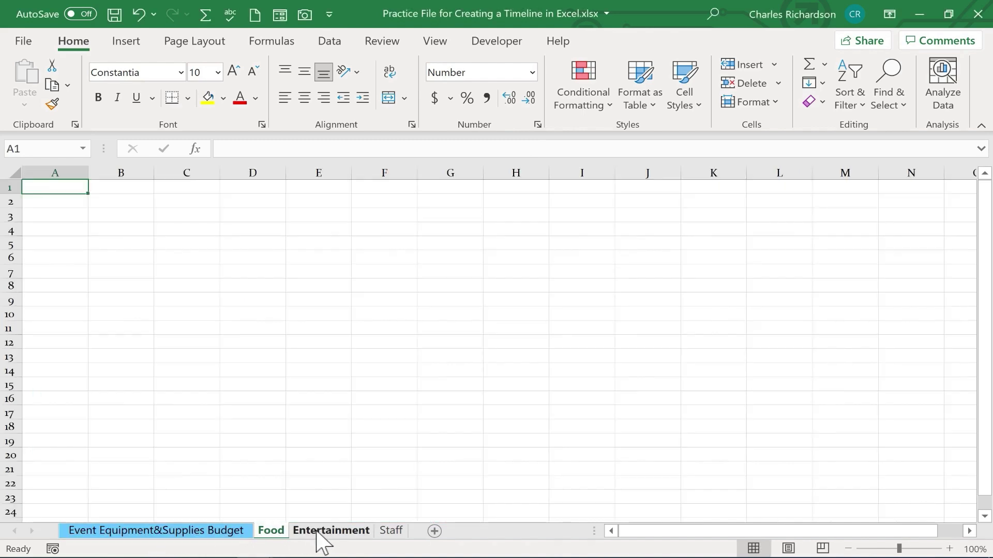
click(239, 532)
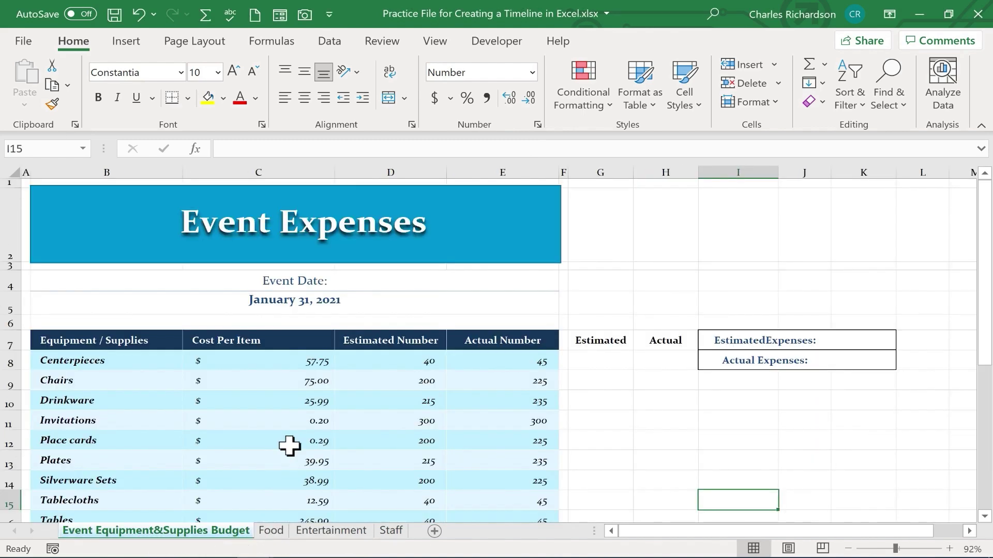
scroll(178, 390, down, 2)
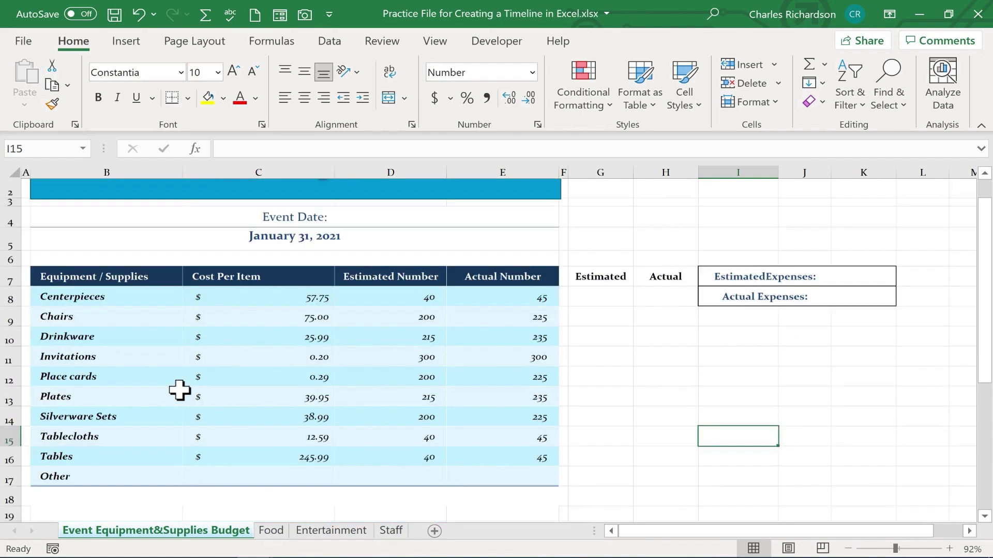
scroll(311, 340, up, 2)
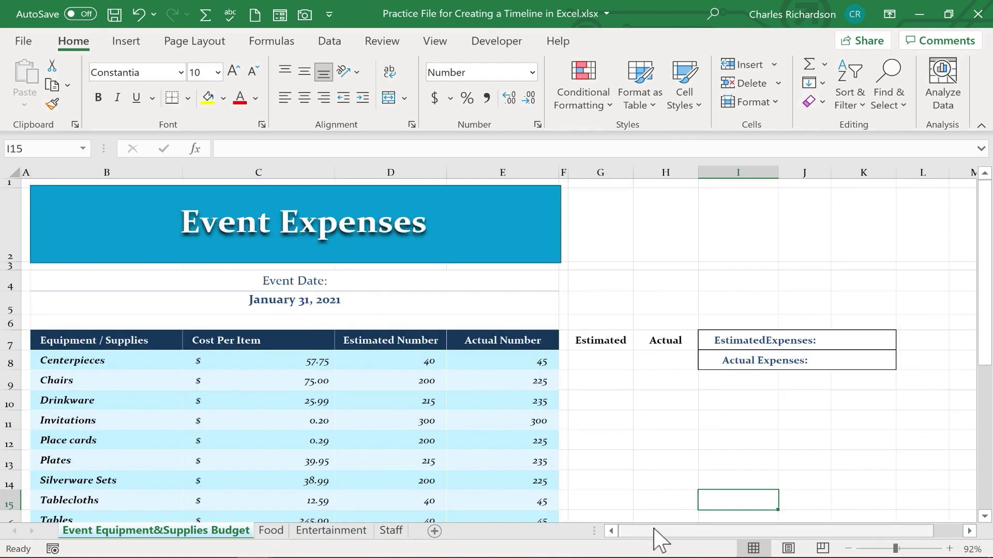
drag(654, 539, 713, 533)
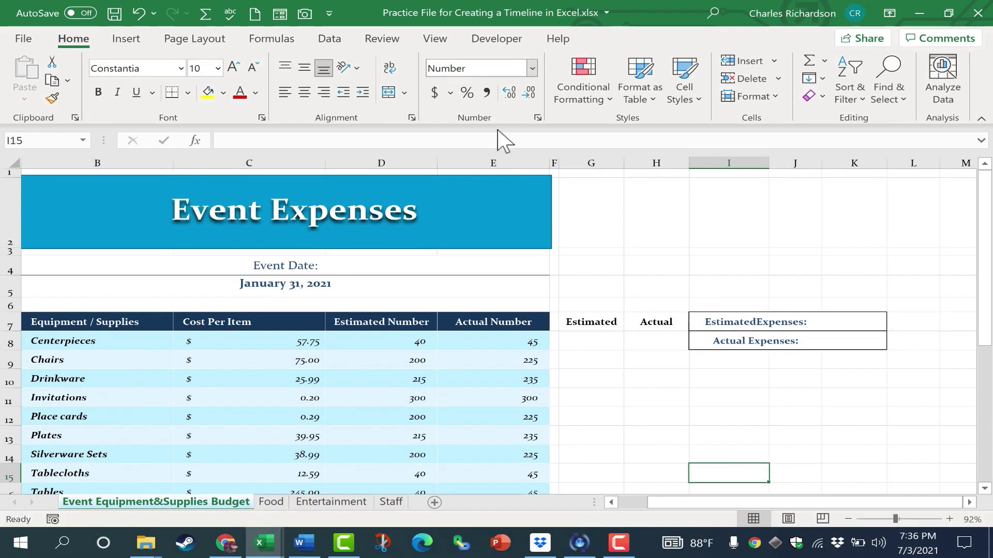
- Start a SmartArt insertion from the Insert tab's Illustrations menu
click(127, 41)
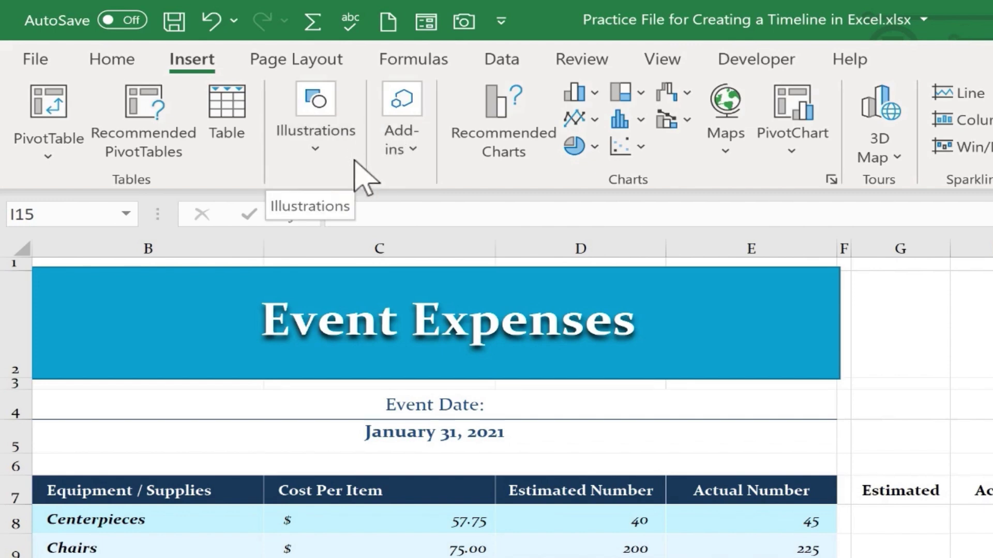
click(313, 148)
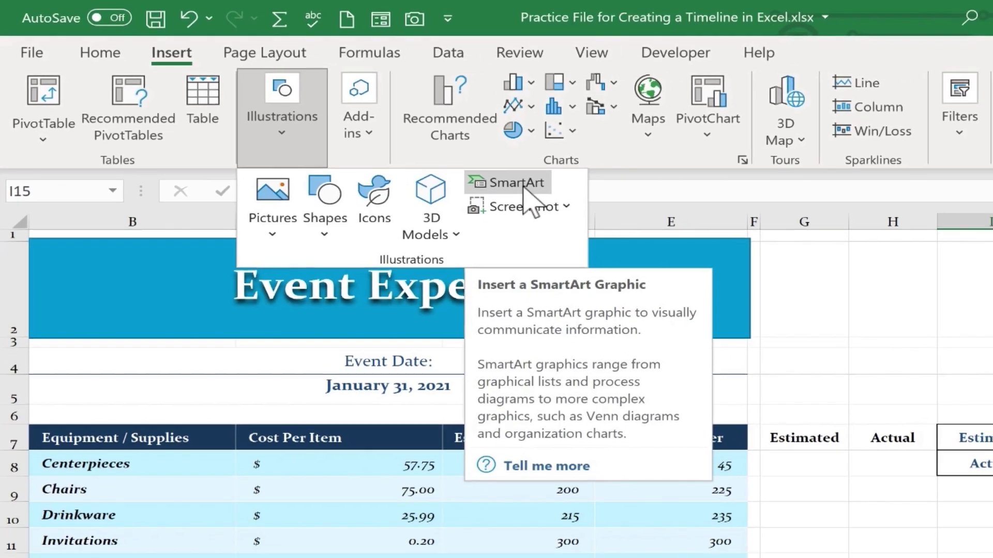
click(584, 207)
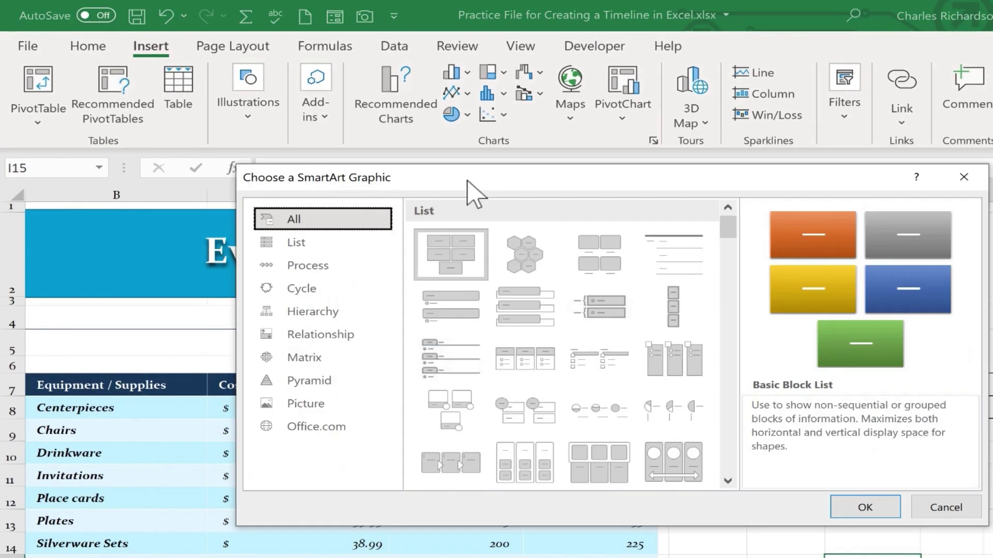
- Compare Circle Accent Timeline and Basic Timeline under Process, then insert Basic Timeline
drag(470, 191, 441, 146)
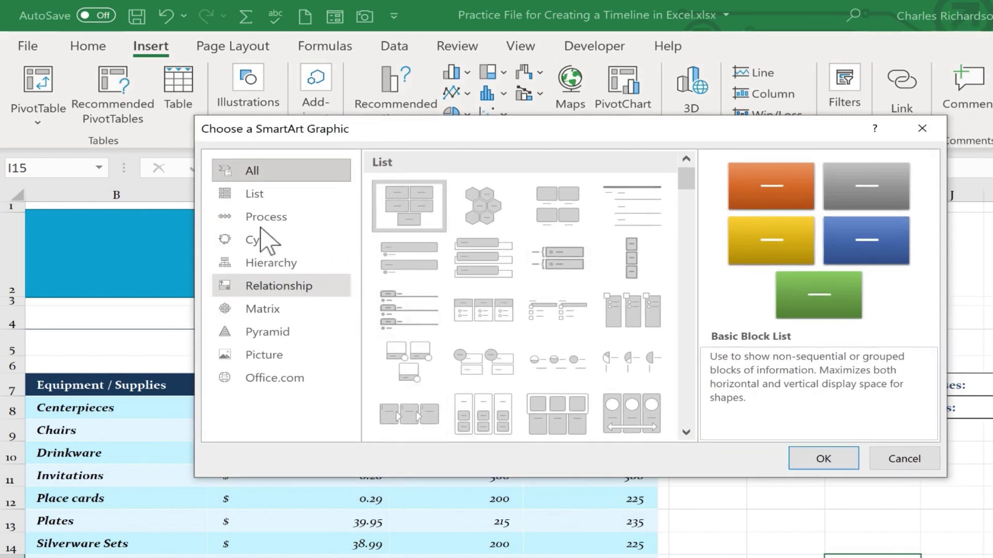
click(272, 214)
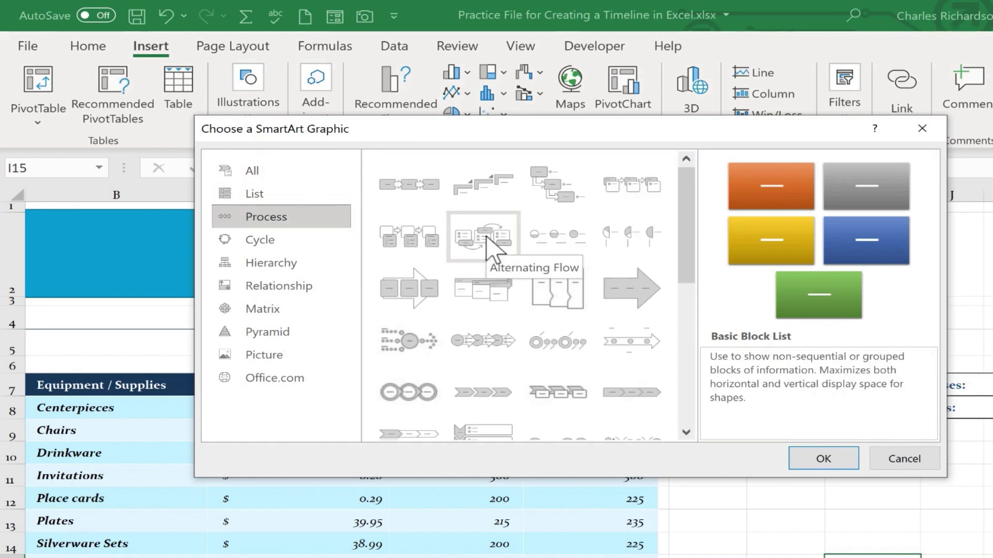
click(555, 342)
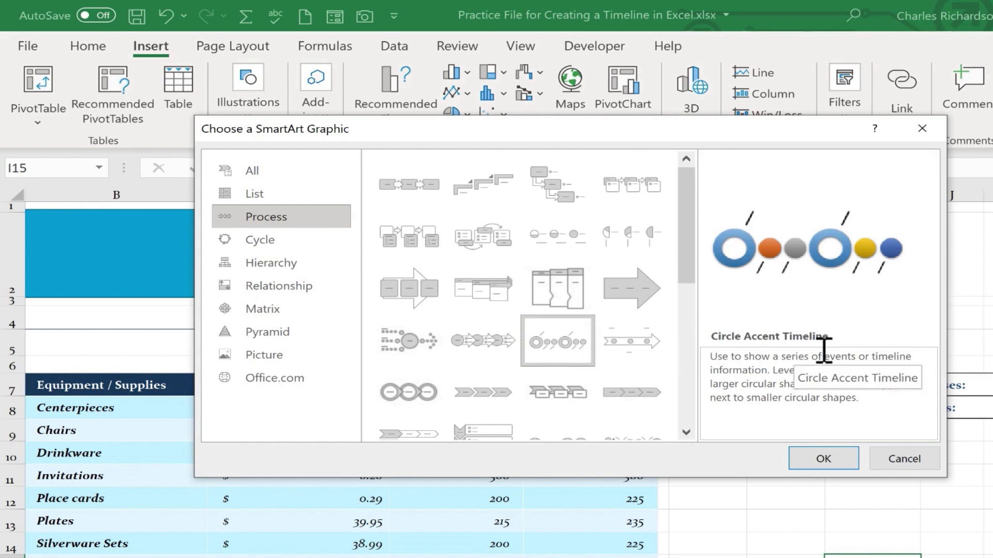
click(641, 357)
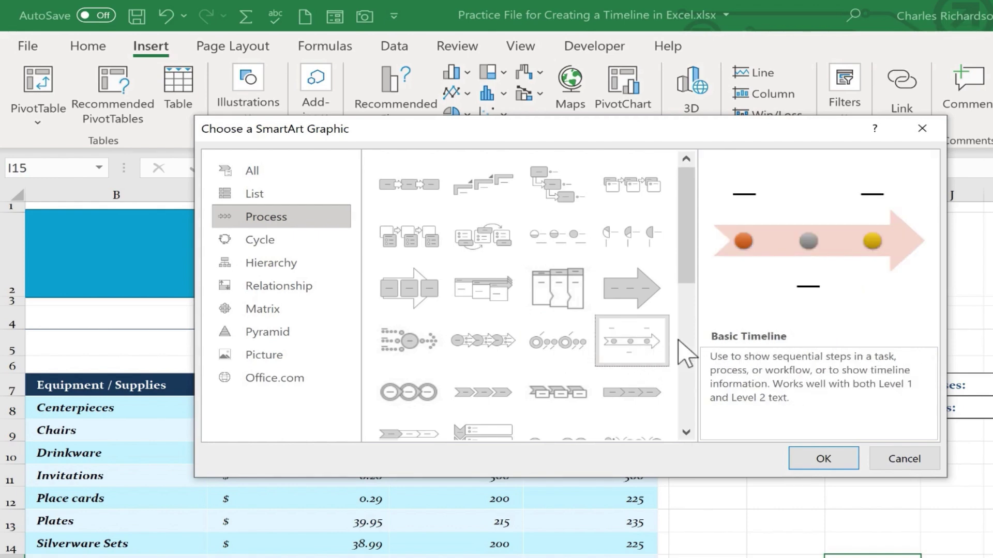
click(558, 343)
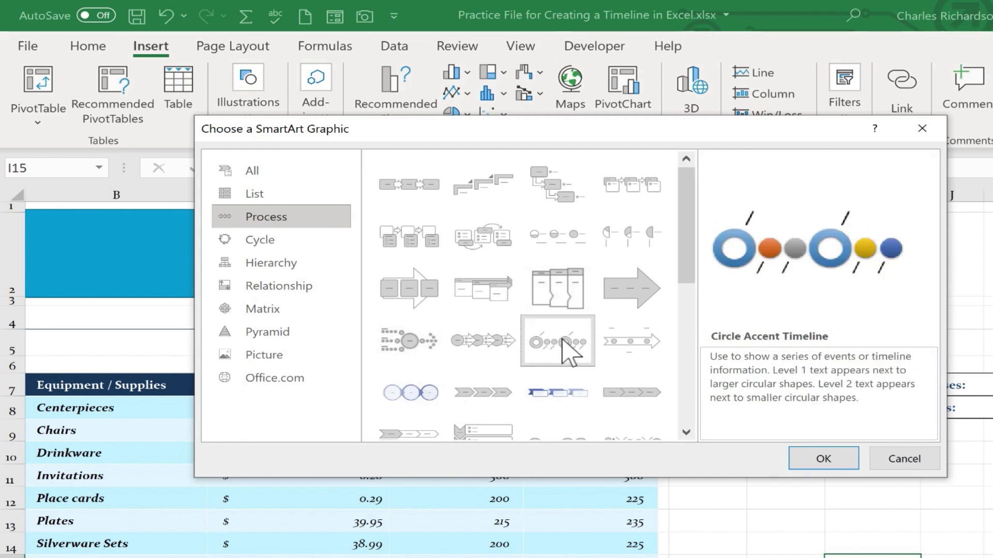
click(626, 356)
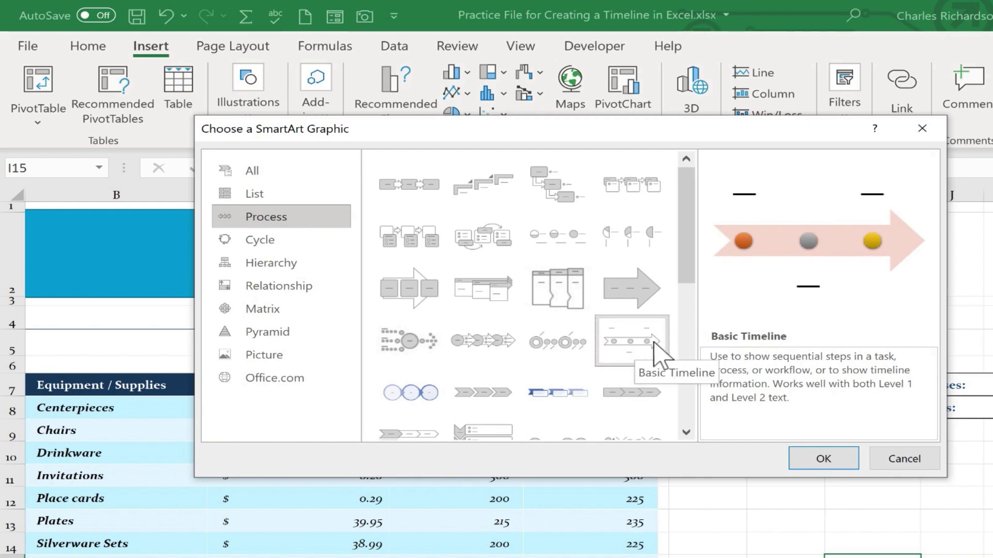
click(832, 463)
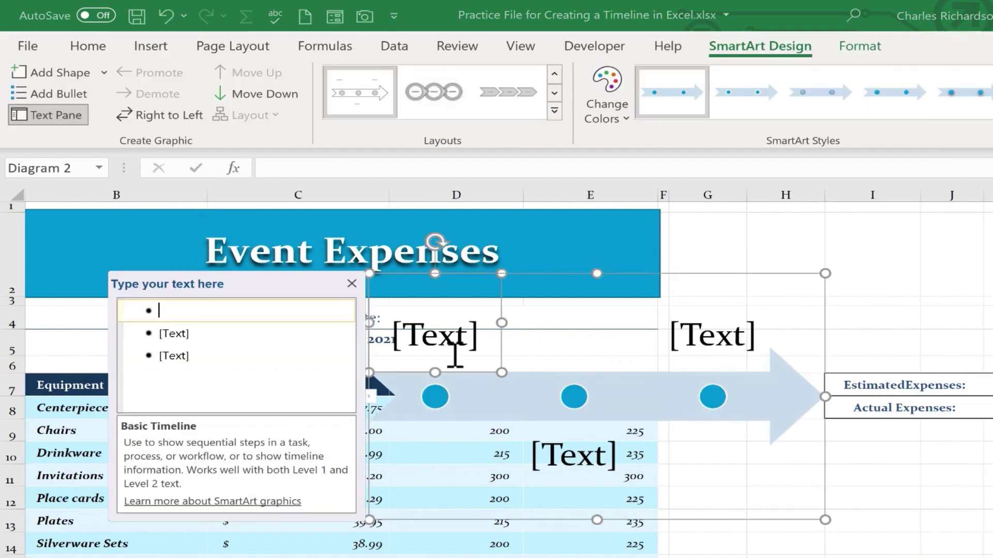
- Drag the timeline right onto columns G–M, undoing an accidental move of its arrow
click(521, 403)
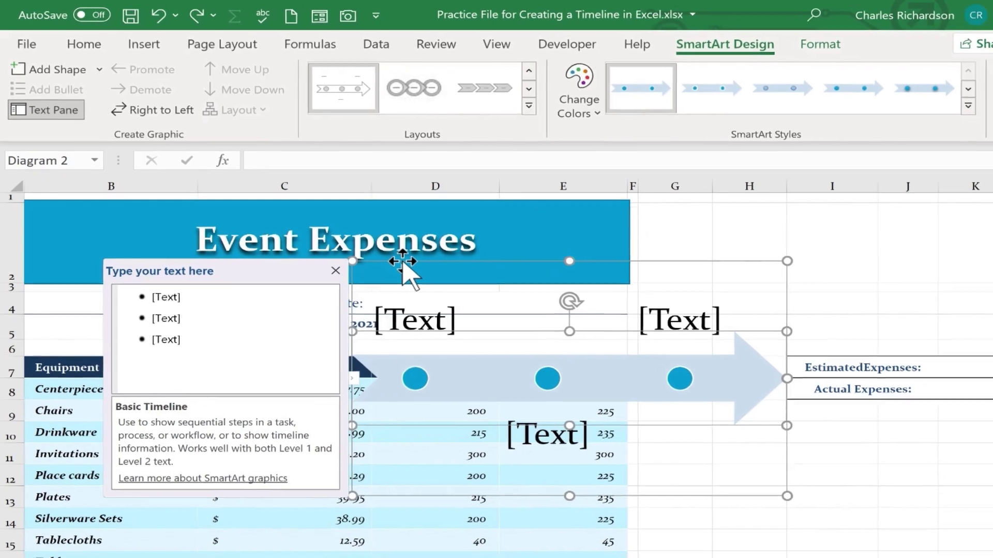
drag(420, 274, 786, 206)
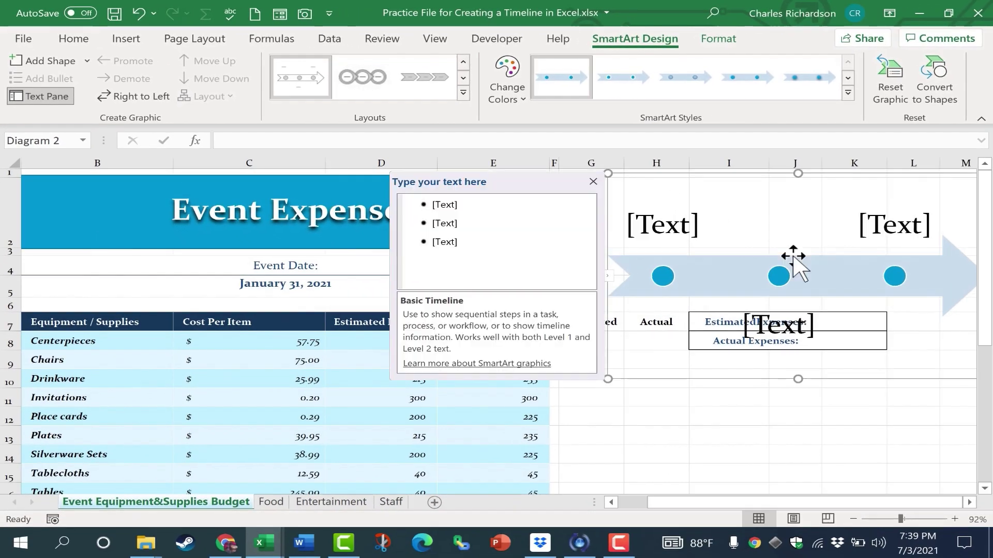
scroll(793, 258, down, 1)
scroll(794, 266, up, 1)
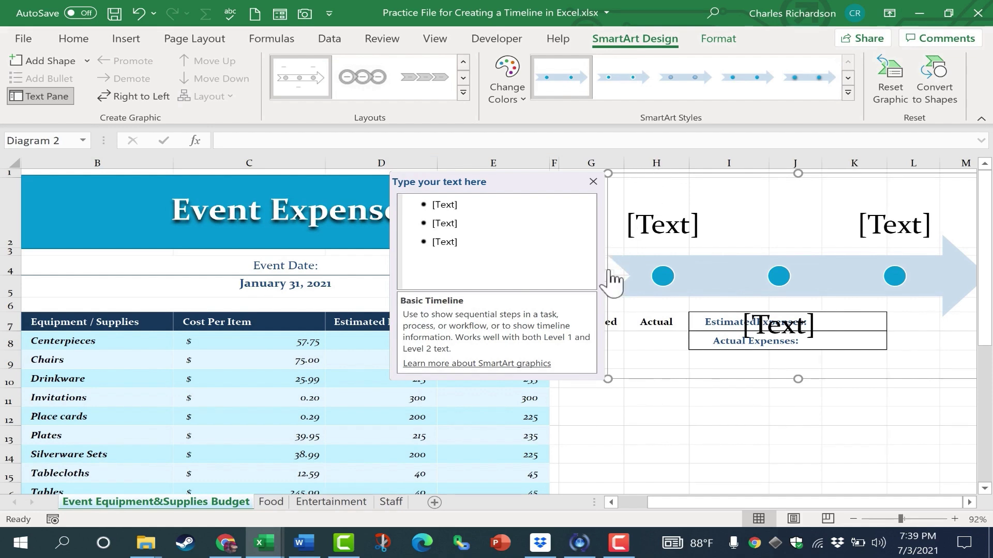
mouse_move(683, 379)
mouse_down()
mouse_move(647, 454)
mouse_move(679, 439)
mouse_move(631, 297)
mouse_move(636, 262)
mouse_move(629, 277)
mouse_move(665, 278)
mouse_move(671, 381)
mouse_move(684, 383)
mouse_up()
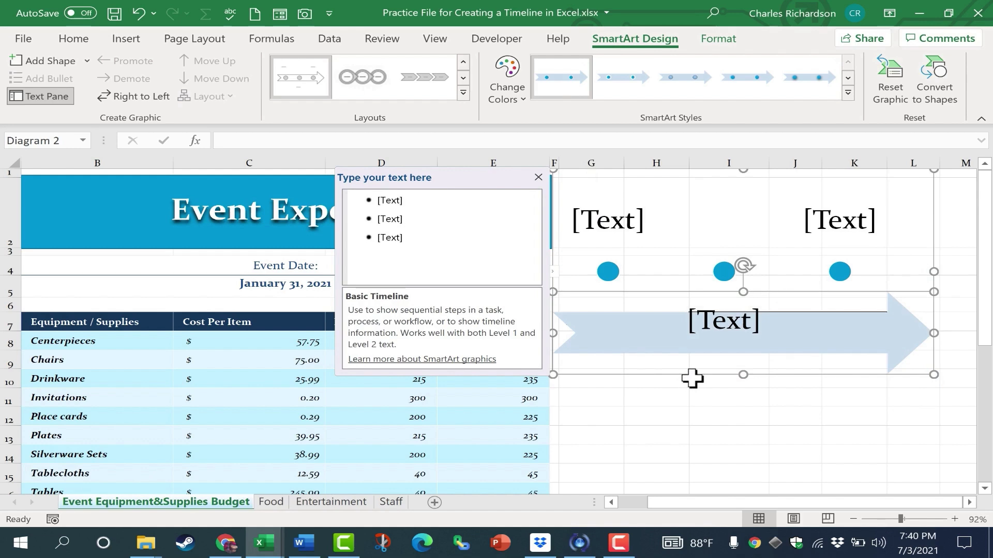
key(ctrl+z)
- Zoom out to 60% and drag the timeline down beneath the Estimated and Actual labels
click(809, 446)
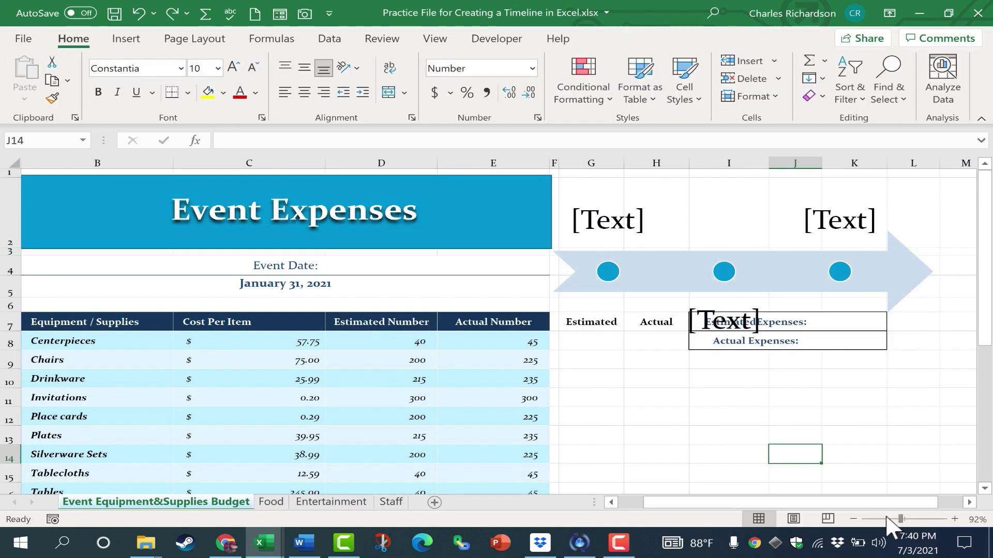
click(887, 518)
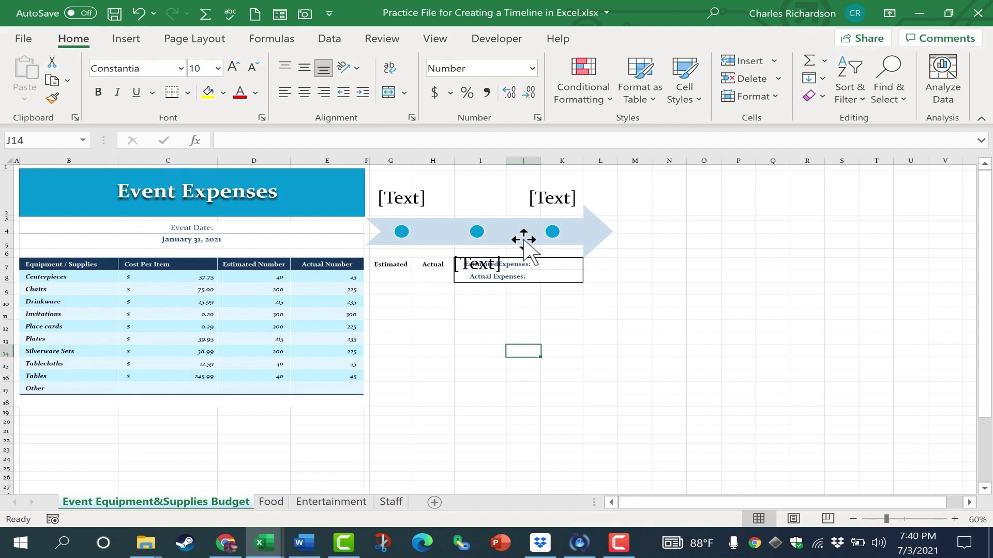
drag(516, 231, 638, 306)
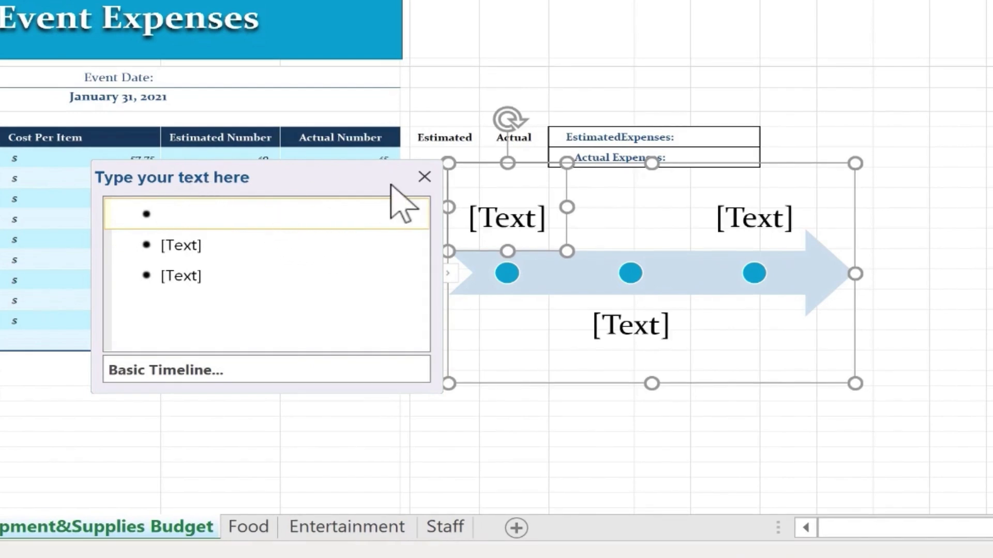
- Enter 'June 2021: Event Coordinator Assigned' and 'August 2021: Plan Food' as the first two bullets
click(198, 245)
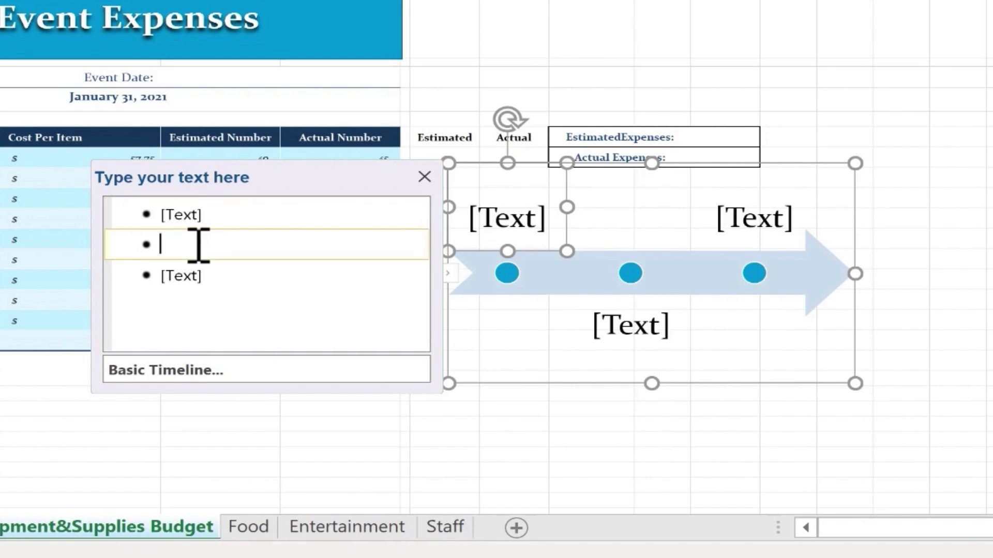
click(207, 285)
click(265, 223)
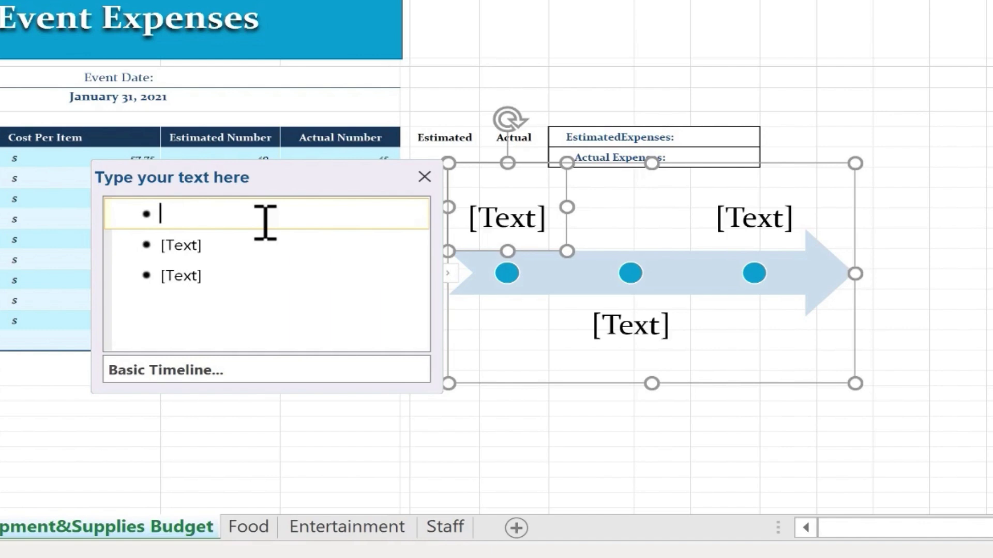
text(June 202)
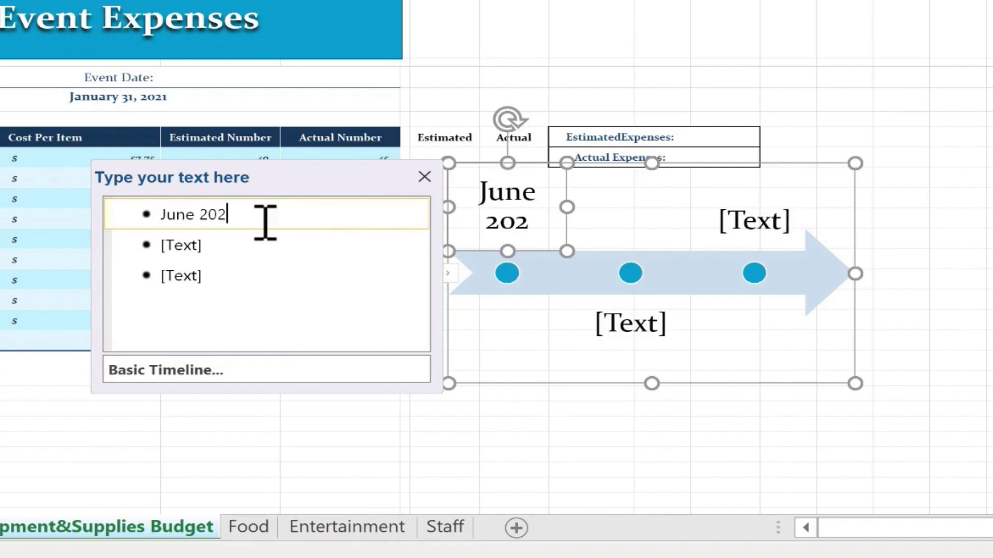
text(1:)
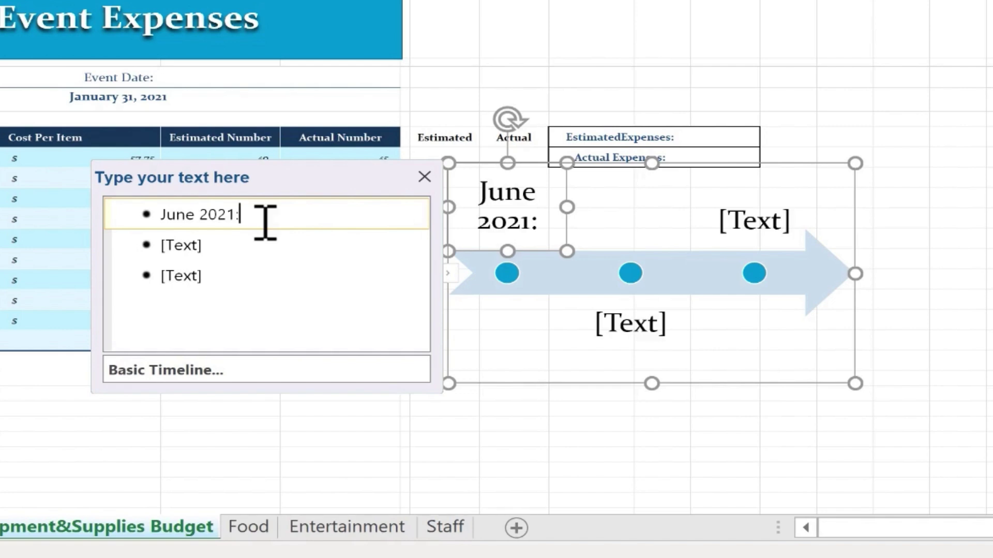
text( Event Coordinator)
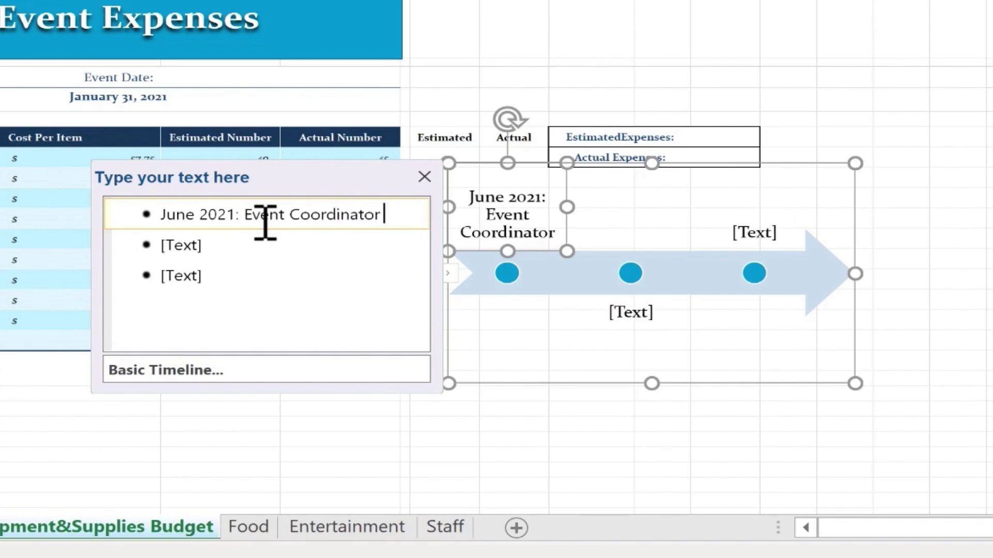
text( Assigned)
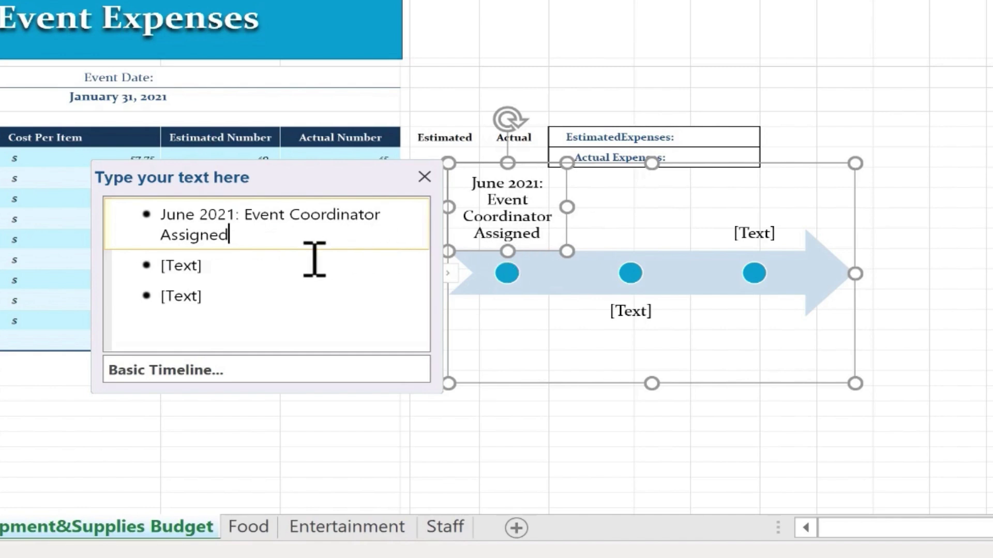
click(240, 262)
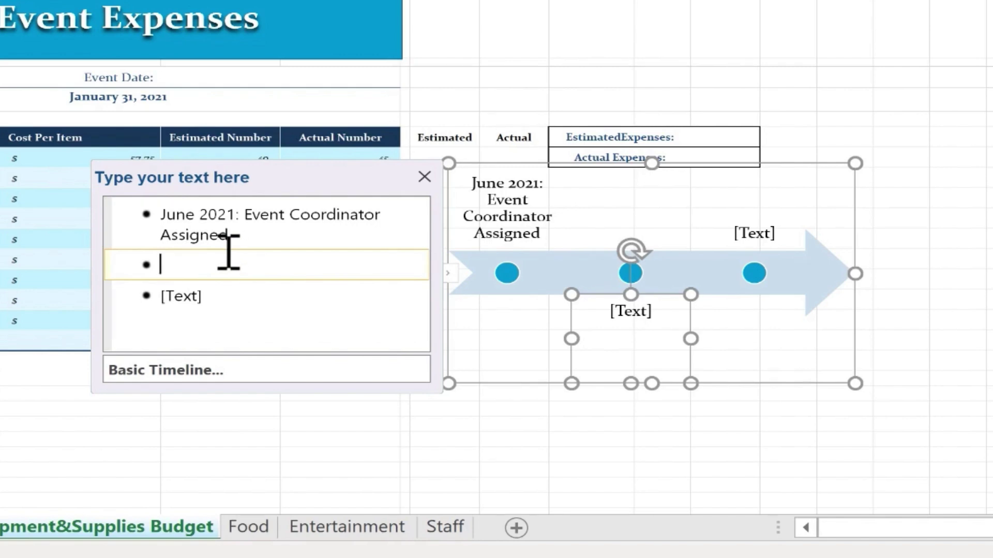
text(August )
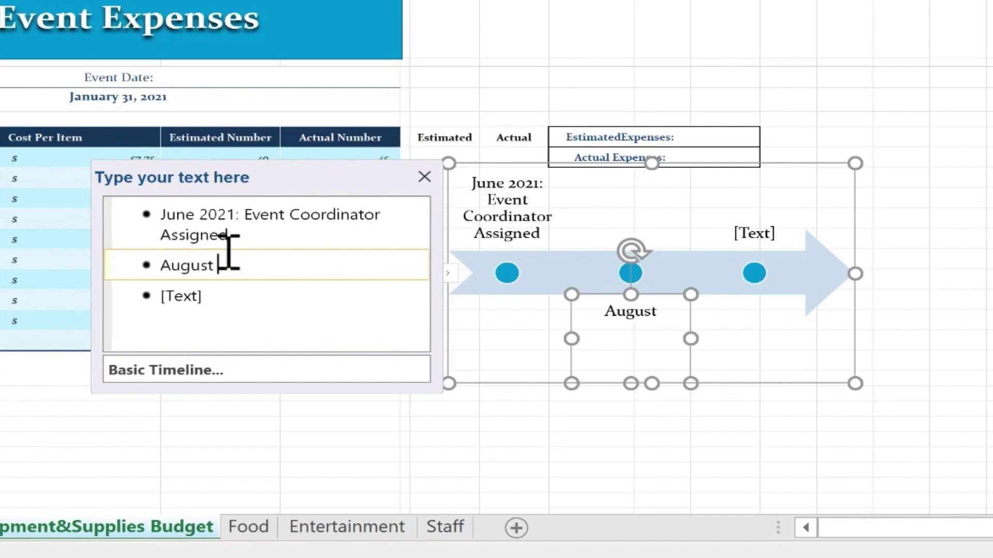
text(2021: Plan Food)
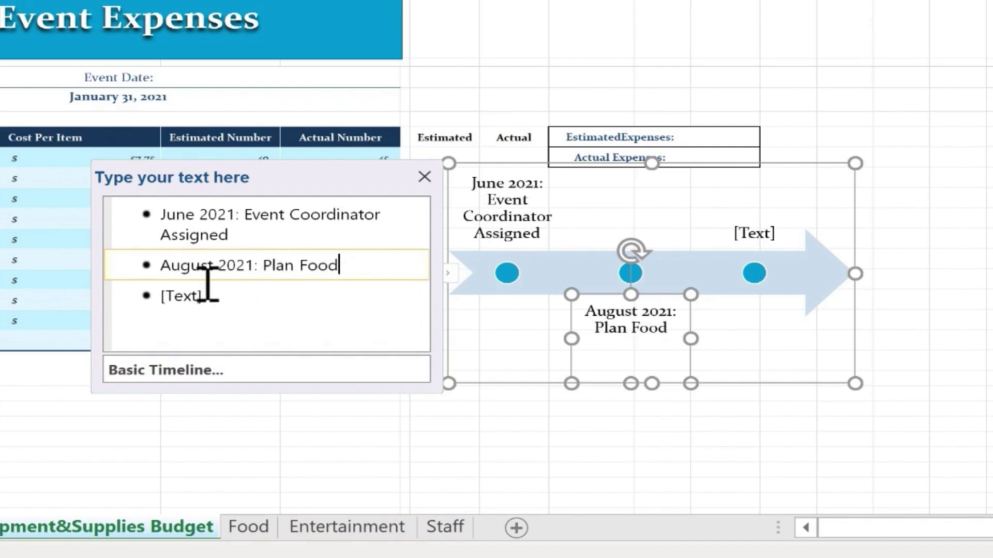
- Add 'October 2021: Purchase Food and Supplies' and 'December 20, 2021: Dinner and Awards Ceremony' entries
key(Return)
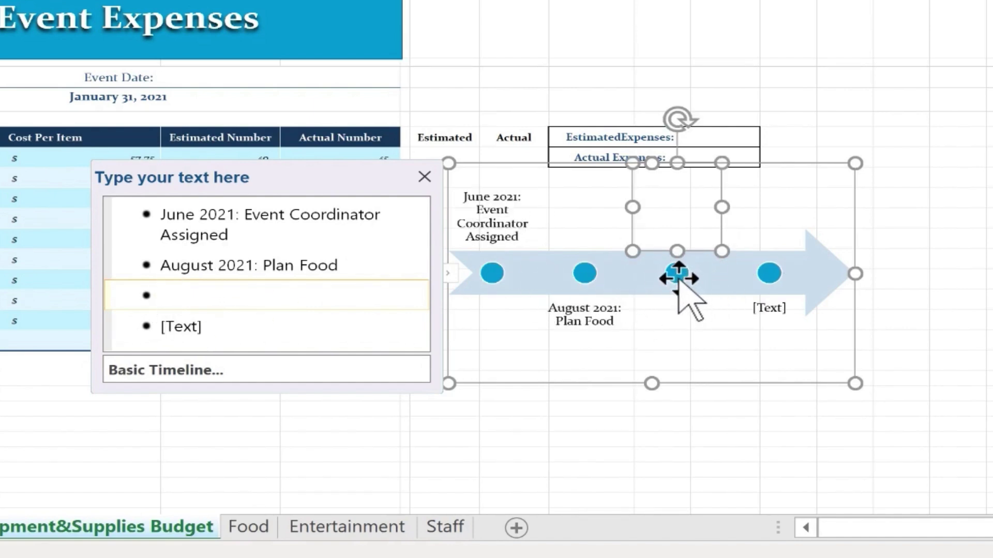
text(October 20201)
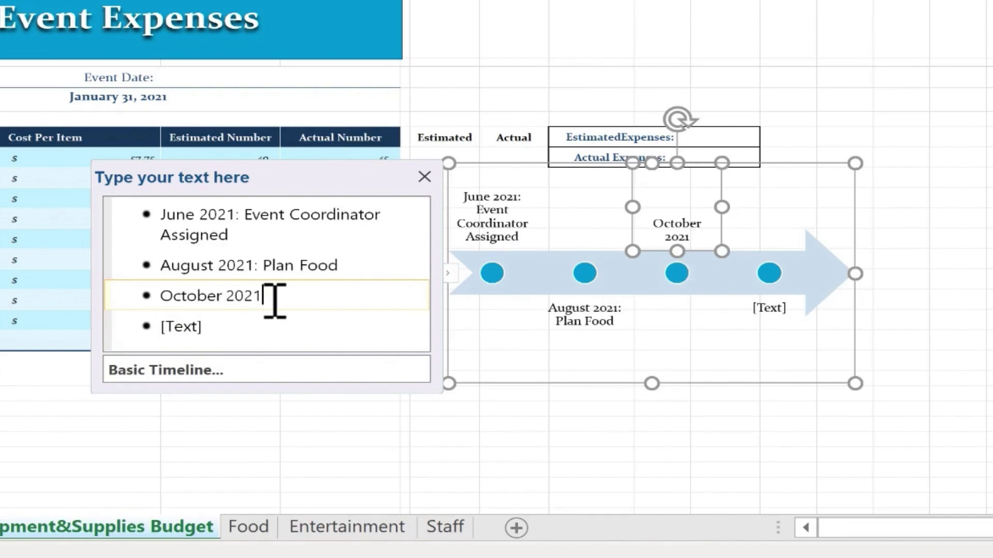
text( Purchase Food and Supplies)
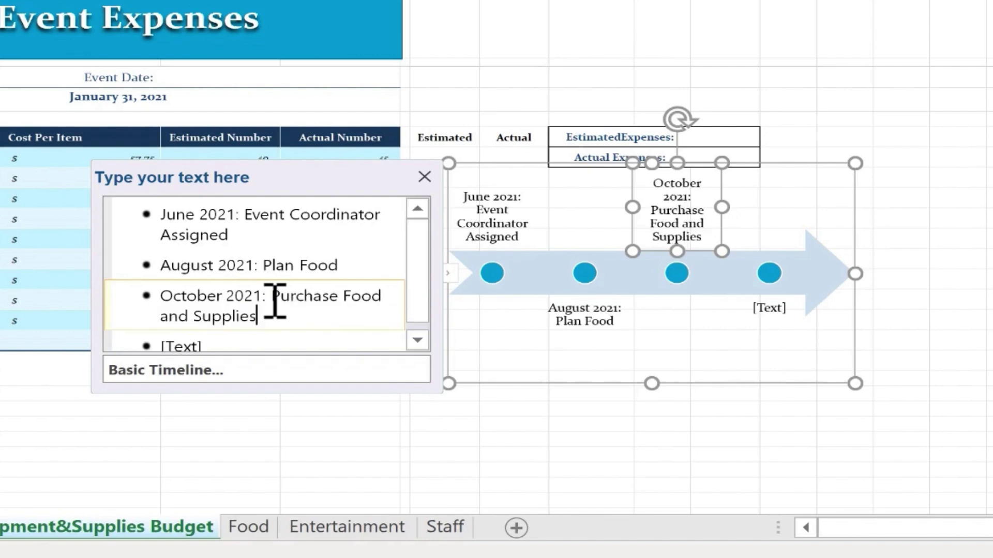
scroll(250, 295, down, 1)
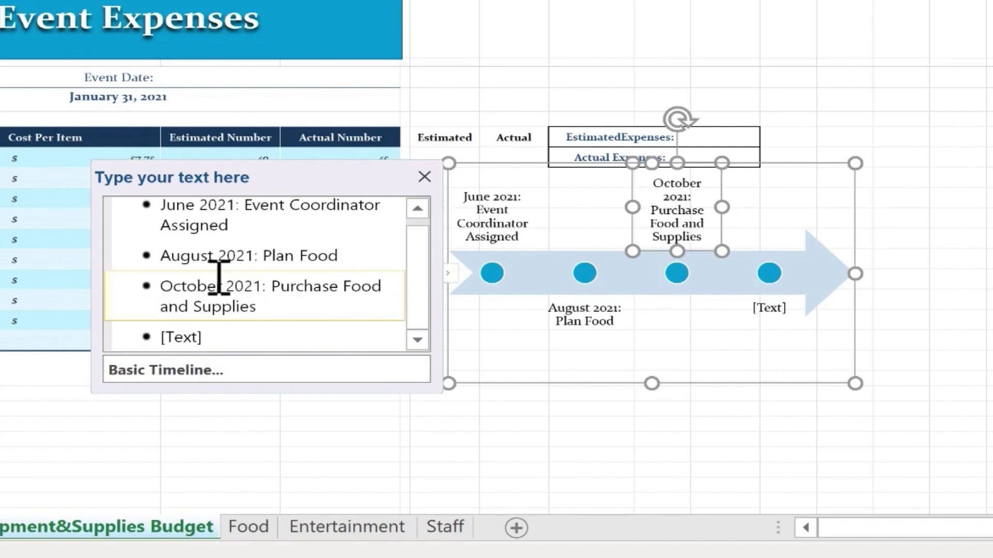
click(241, 338)
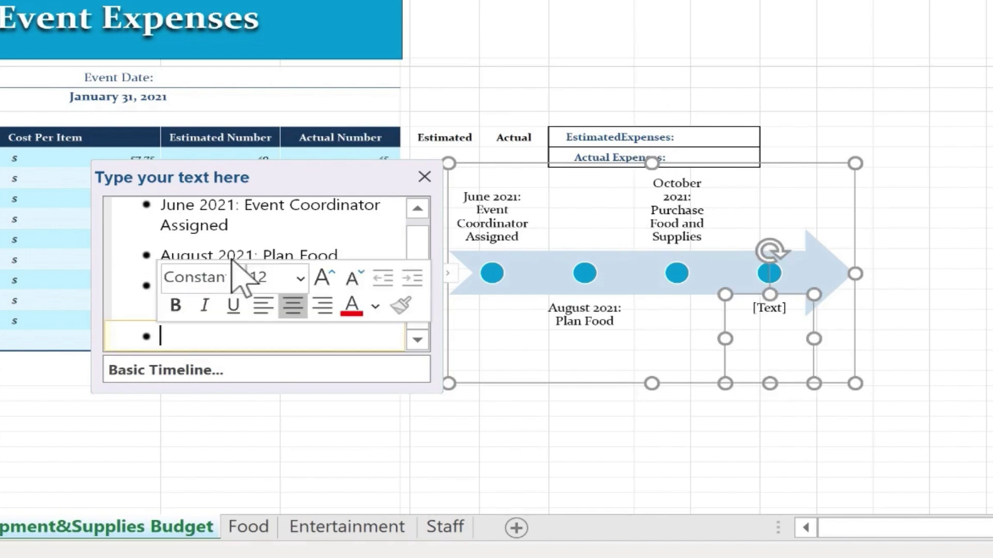
text(December)
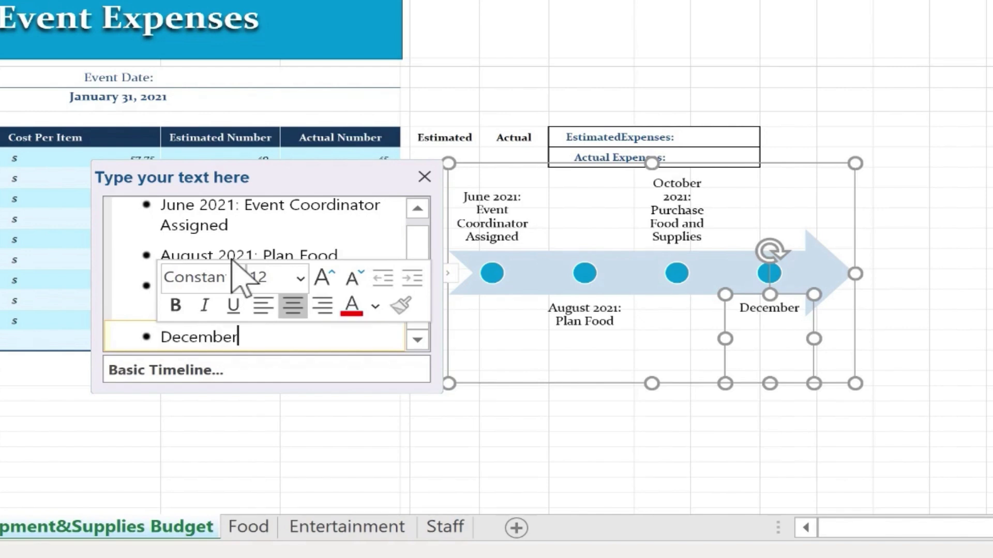
text( 20, 2021)
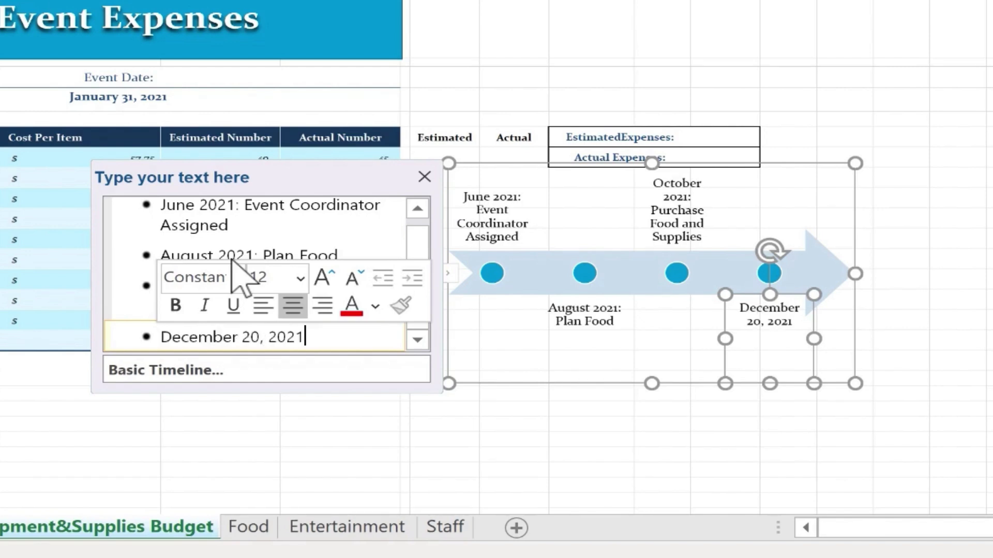
text(: Dinner and Awards Ceremony)
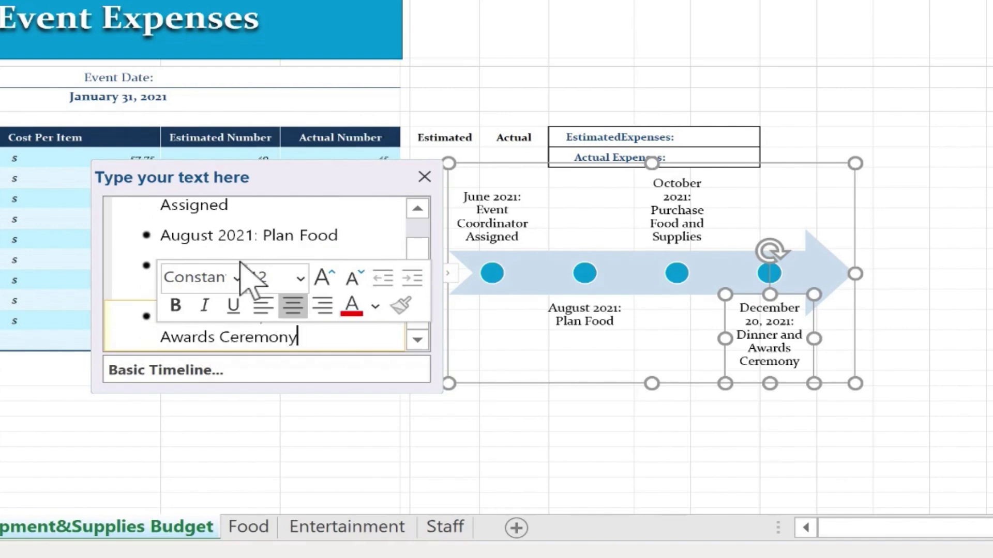
click(310, 284)
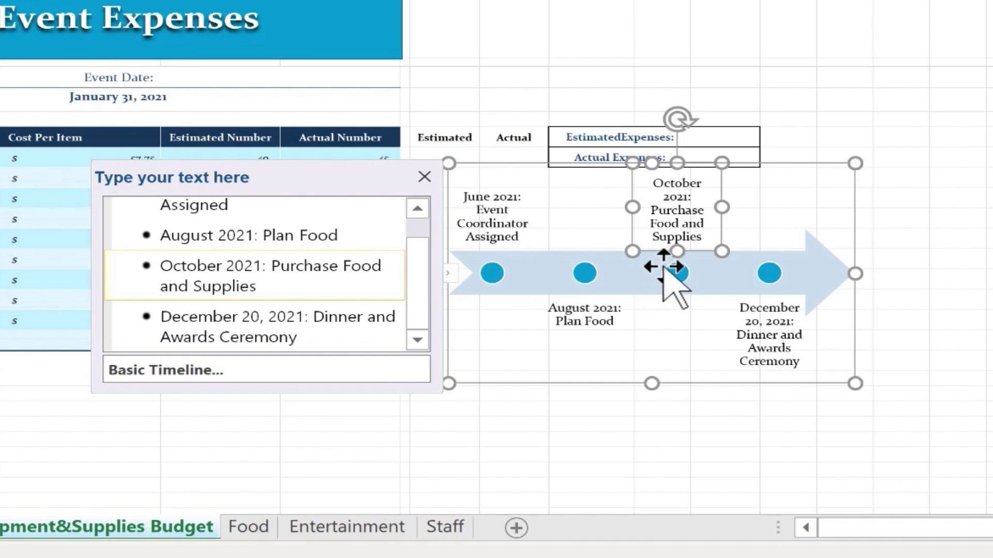
click(250, 237)
scroll(253, 243, up, 1)
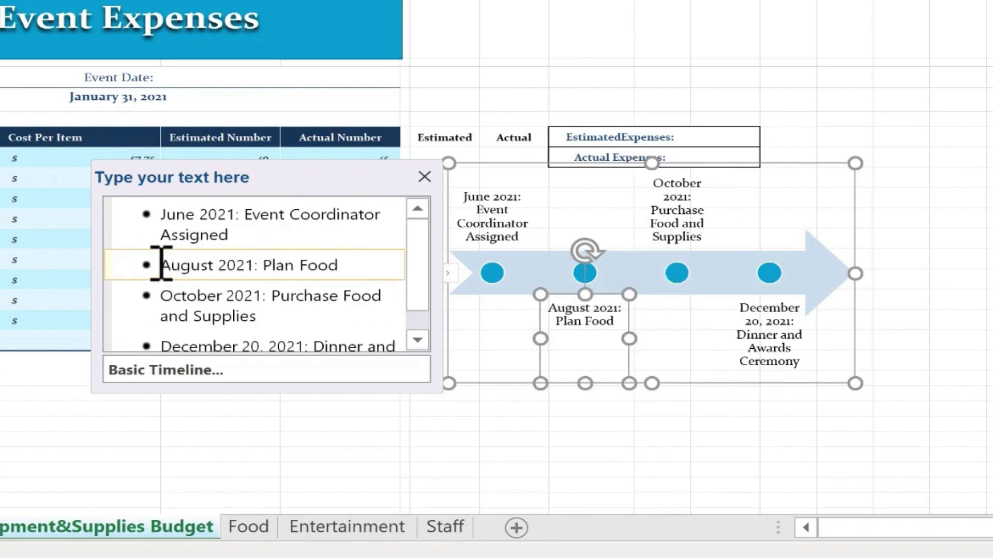
key(Tab)
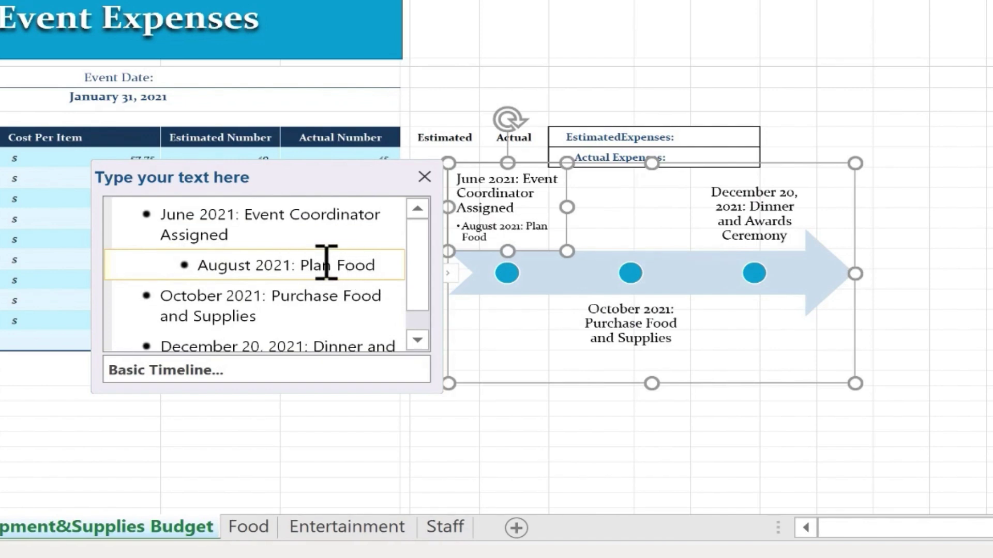
click(393, 266)
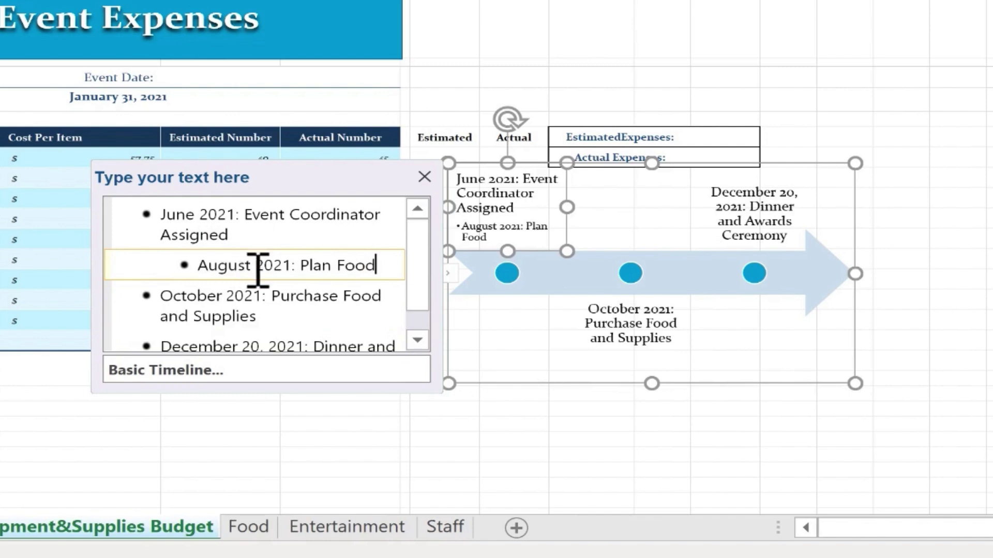
key(shift+Tab)
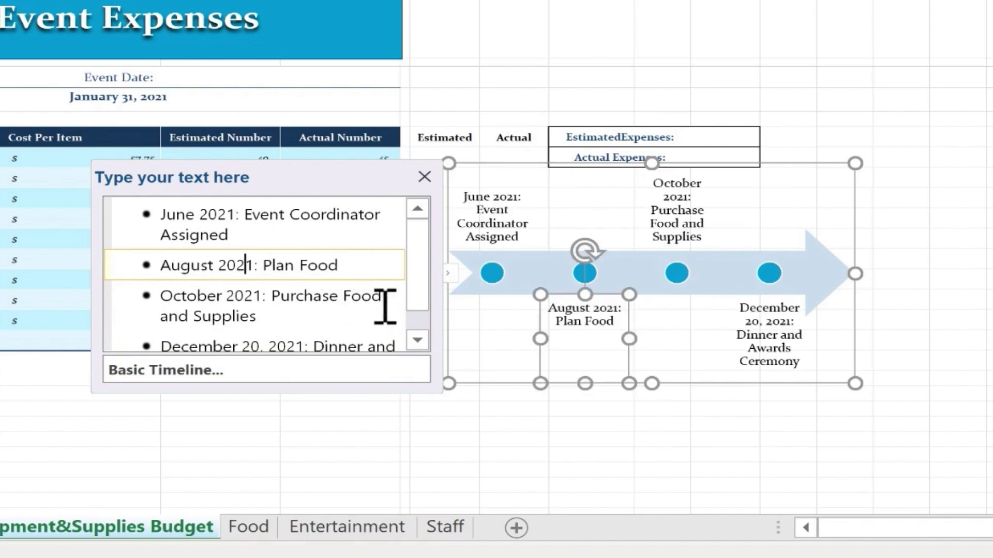
click(246, 266)
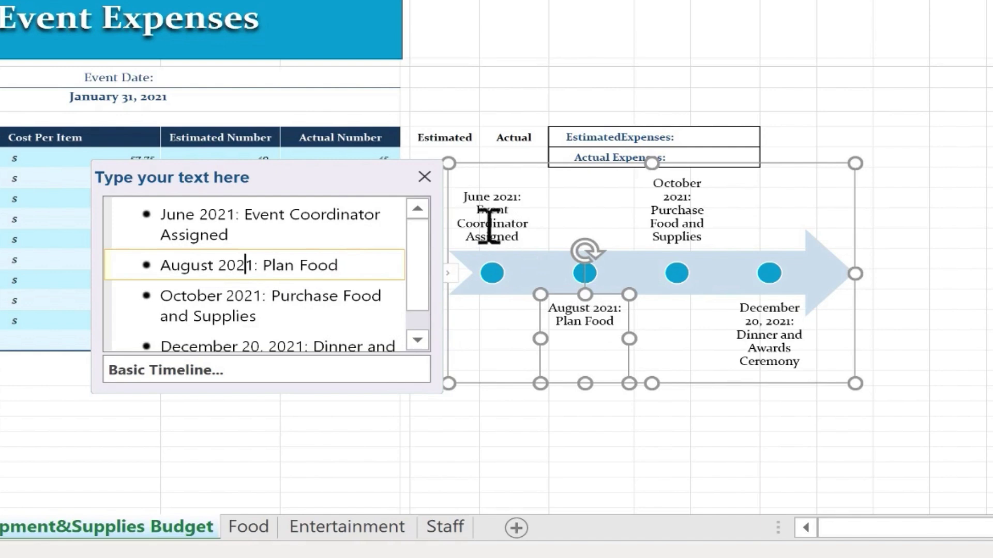
click(262, 317)
click(326, 337)
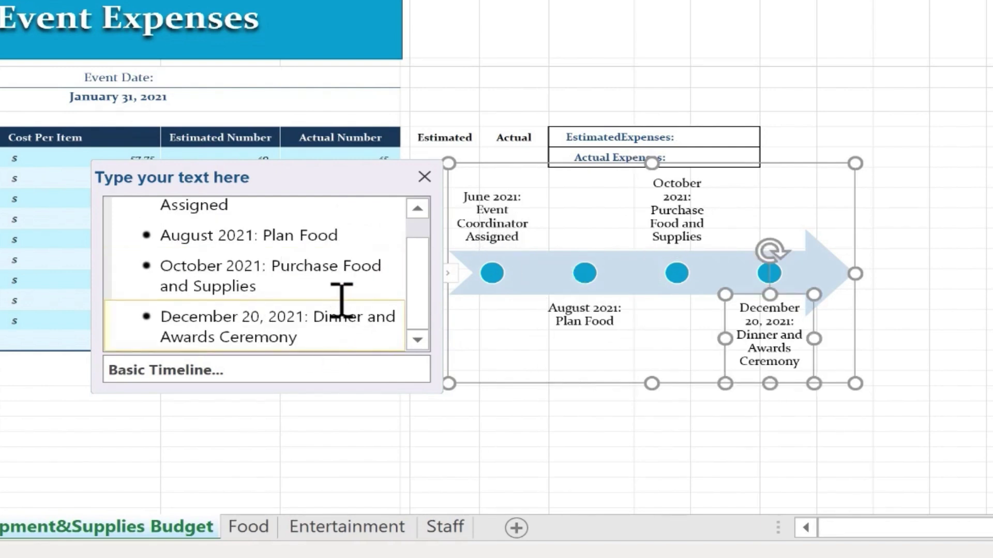
click(321, 288)
click(337, 342)
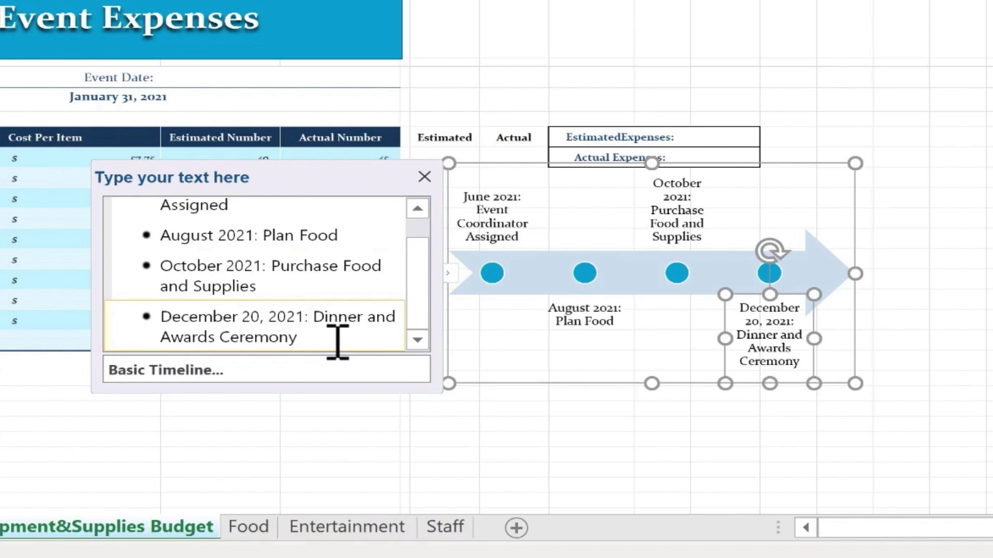
key(Return)
key(Return)
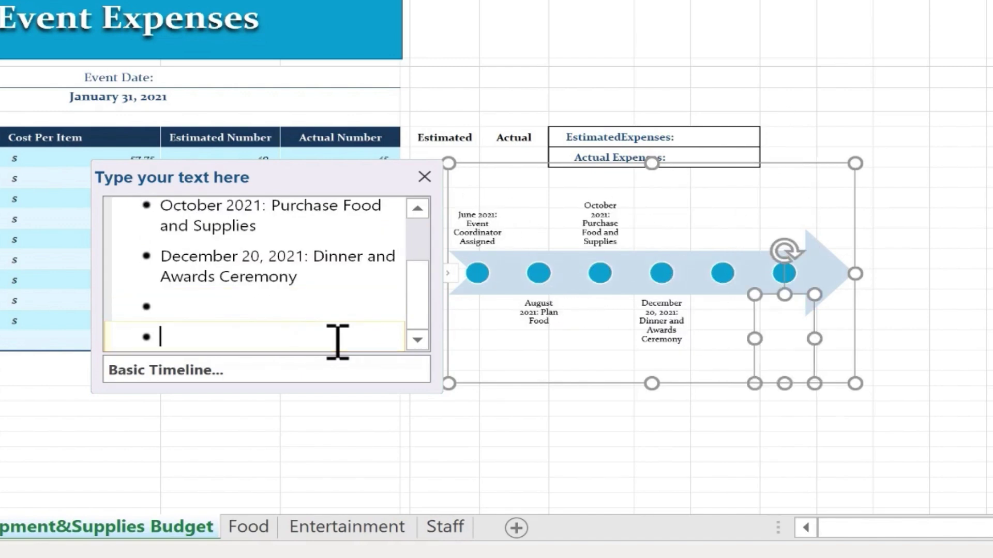
key(BackSpace)
key(BackSpace)
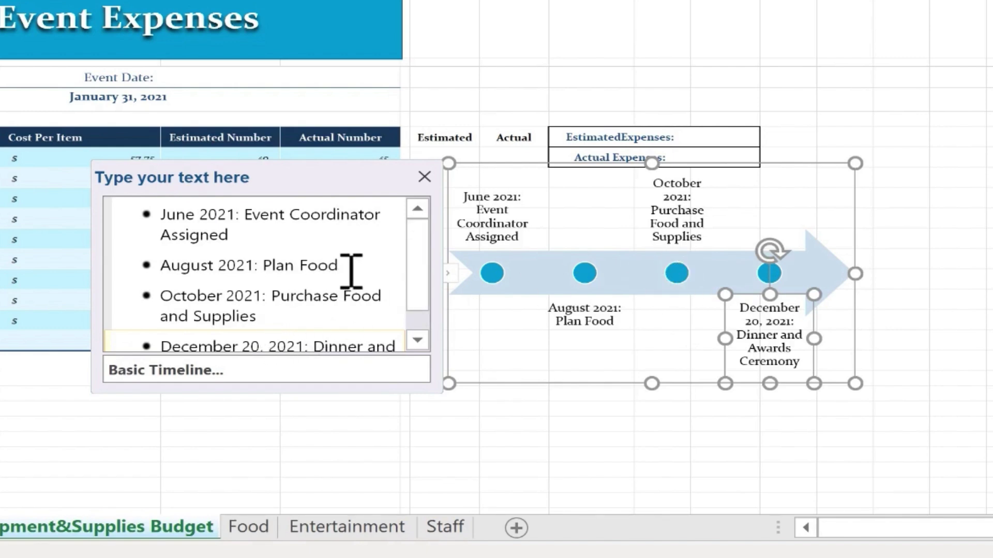
click(385, 265)
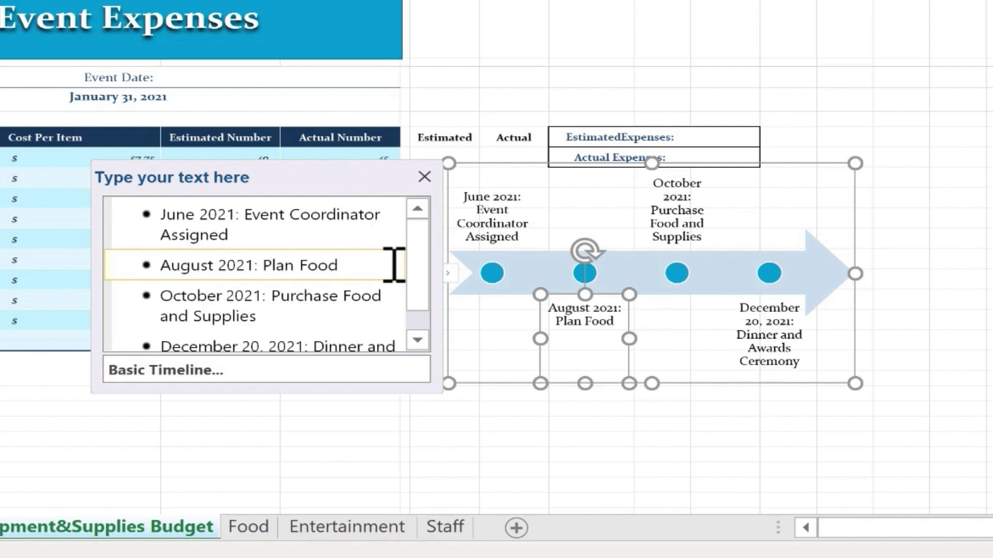
key(Return)
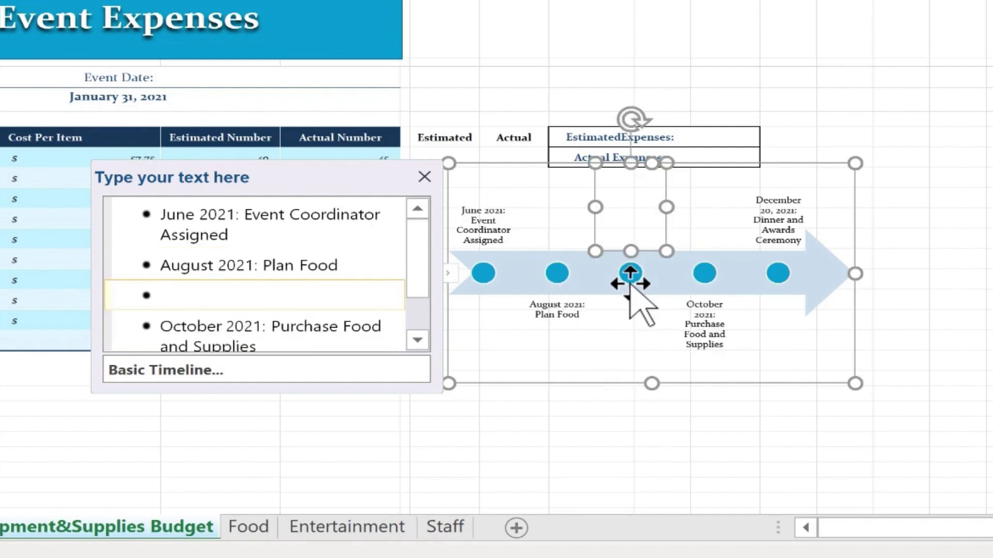
key(BackSpace)
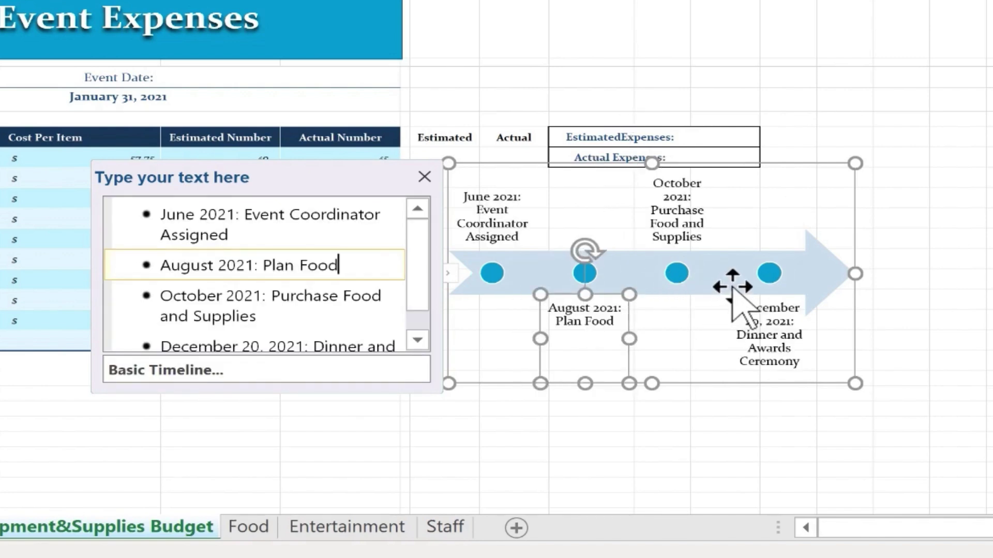
- Shift the August milestone circle and its label left toward June
click(884, 316)
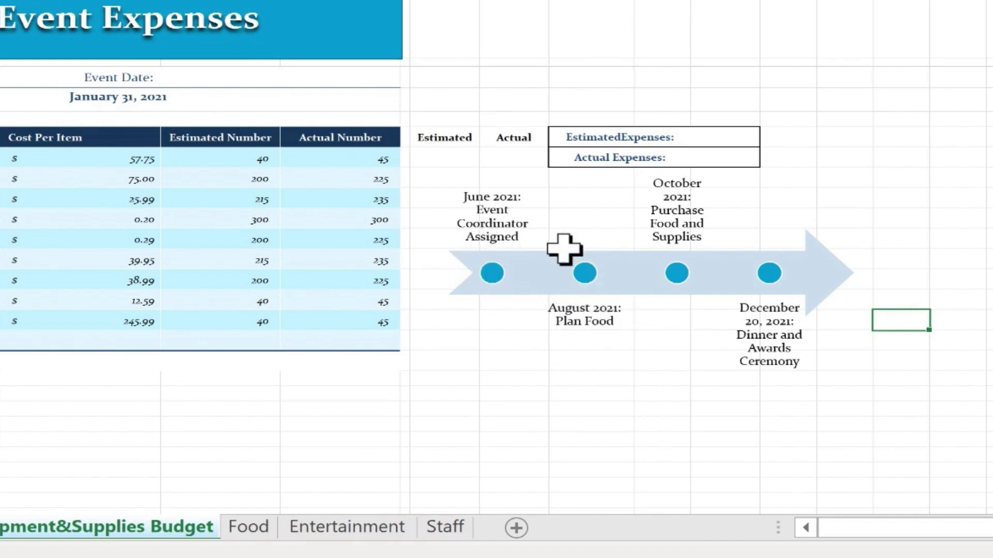
click(585, 269)
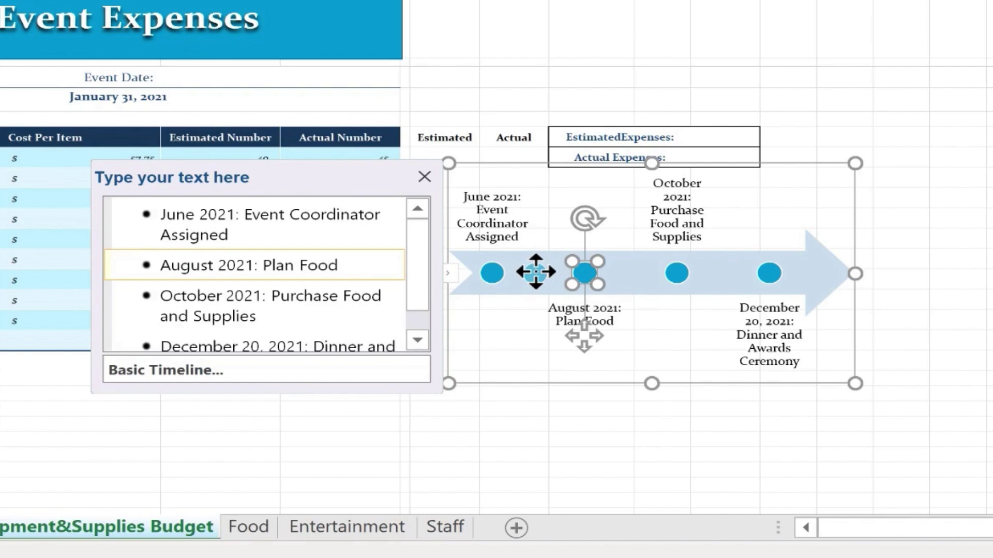
drag(538, 269, 538, 271)
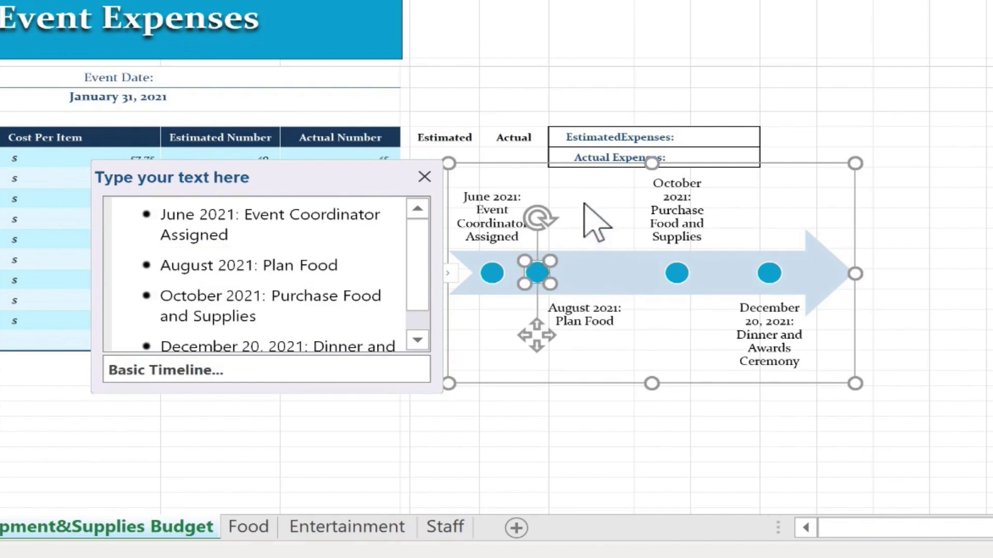
click(592, 315)
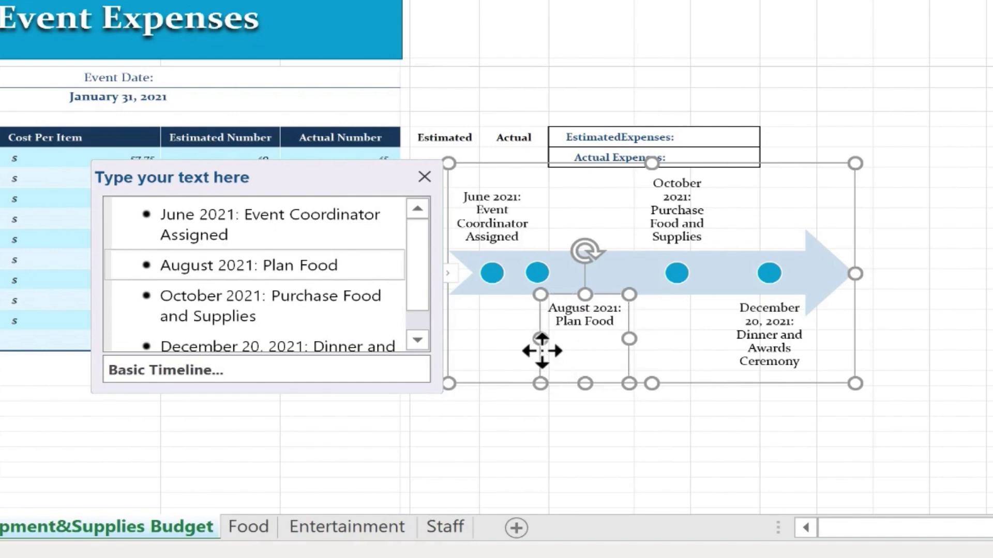
drag(541, 350, 504, 362)
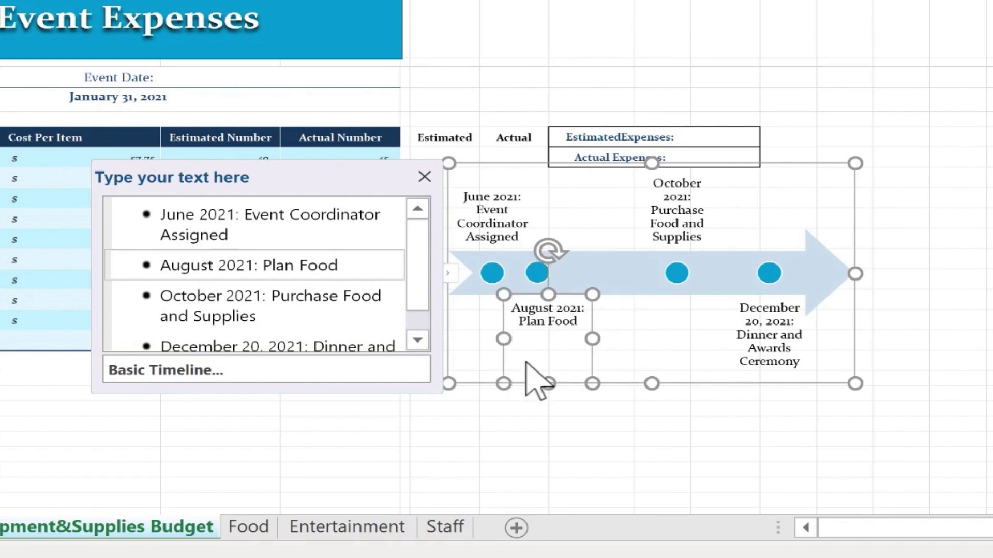
- Shift the October milestone circle and its label right, just before December
click(623, 429)
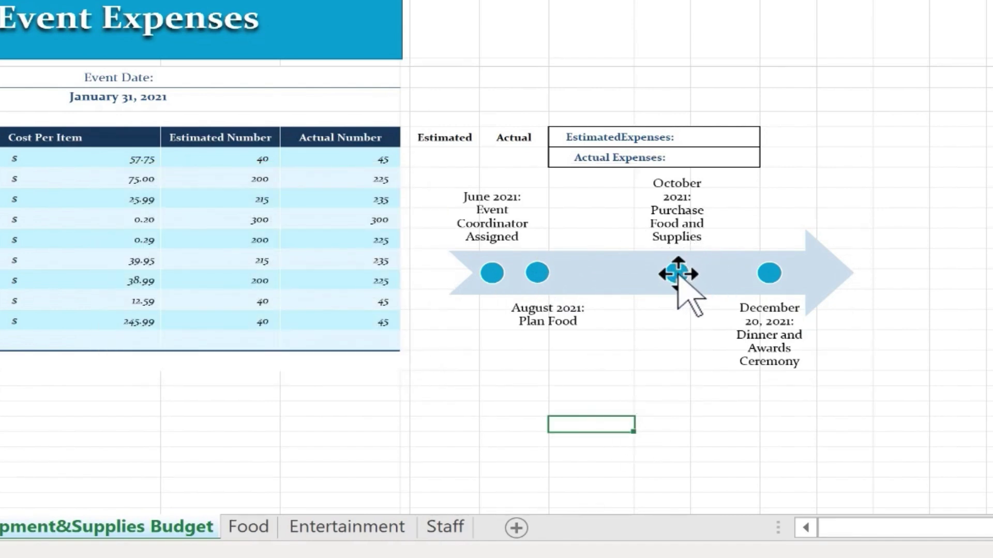
click(678, 275)
drag(679, 272, 717, 273)
click(716, 196)
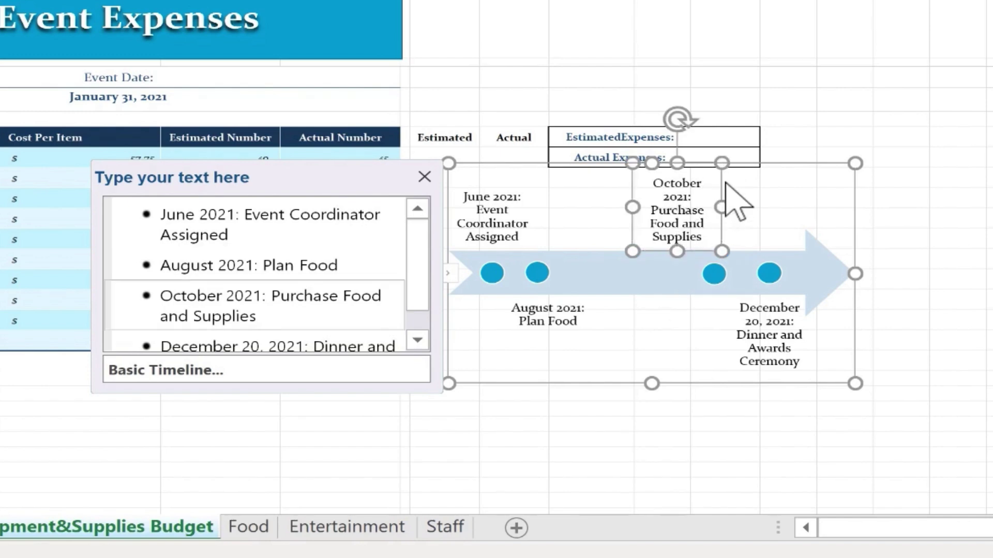
drag(725, 182, 758, 181)
key(Escape)
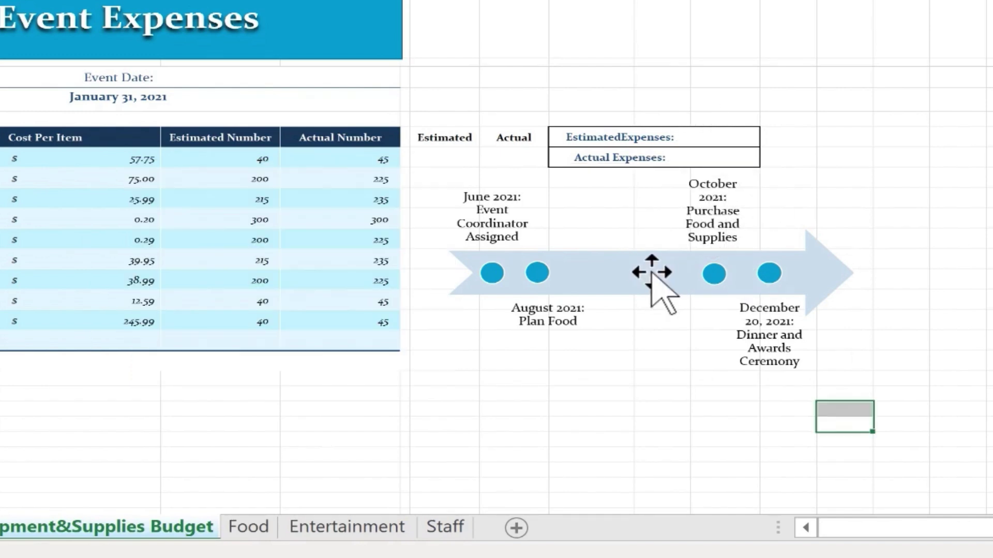
click(653, 274)
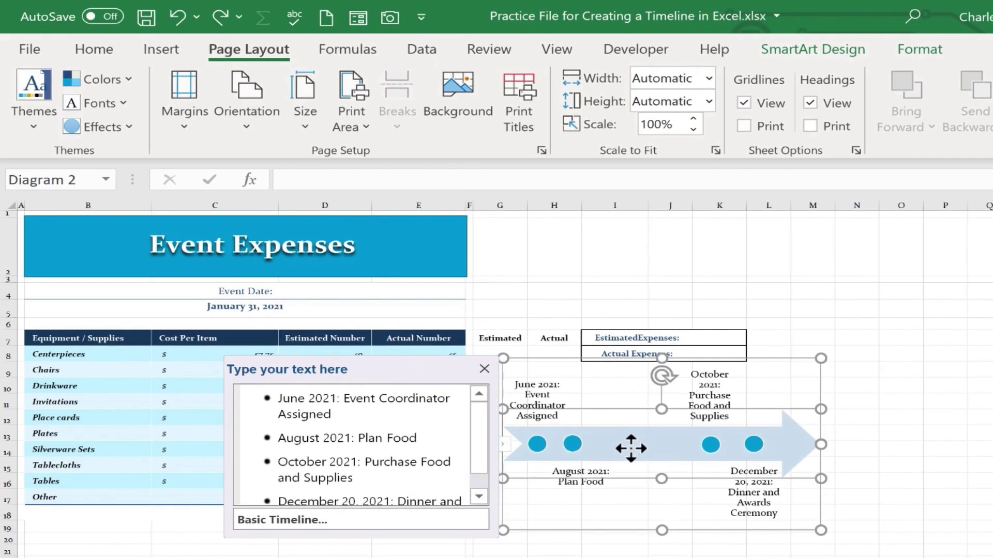
right_click(630, 447)
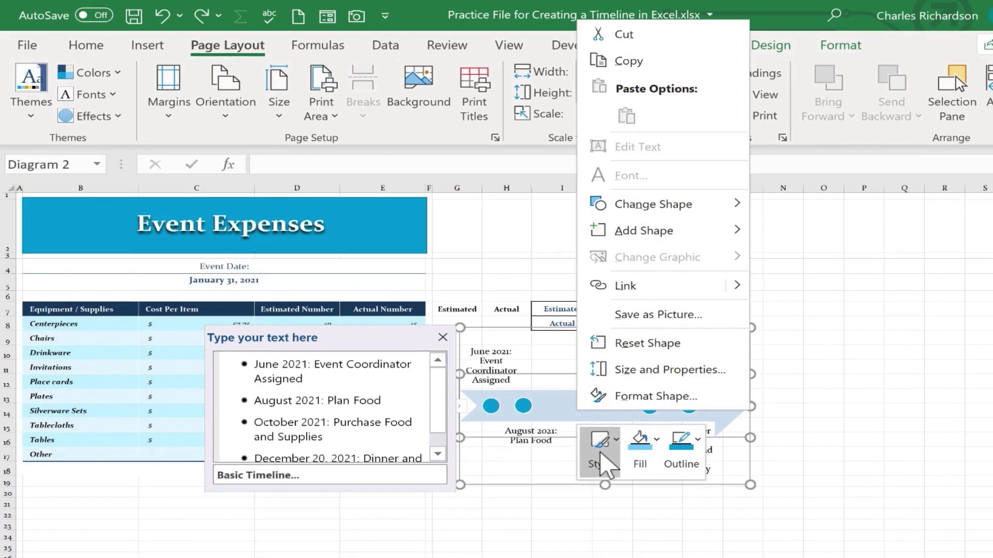
click(661, 495)
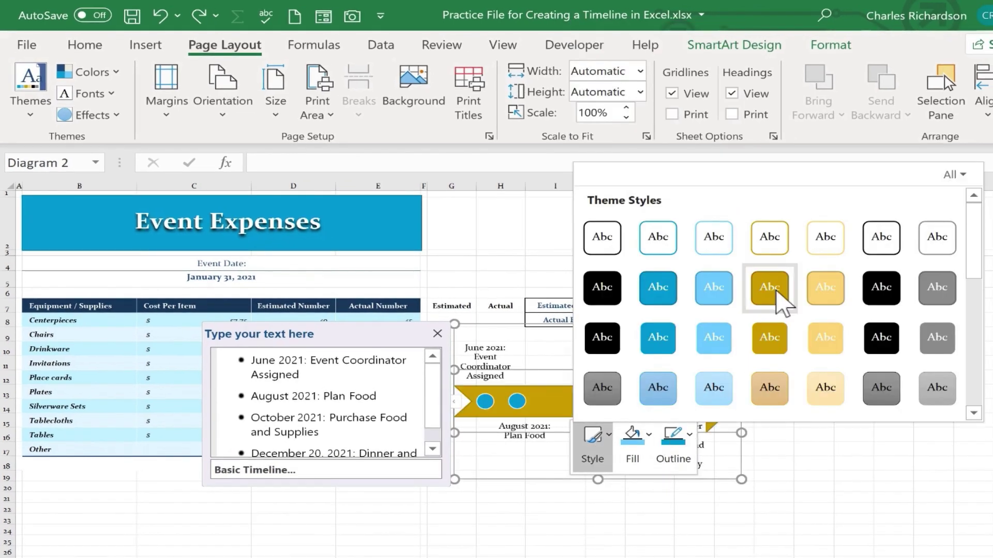
click(778, 293)
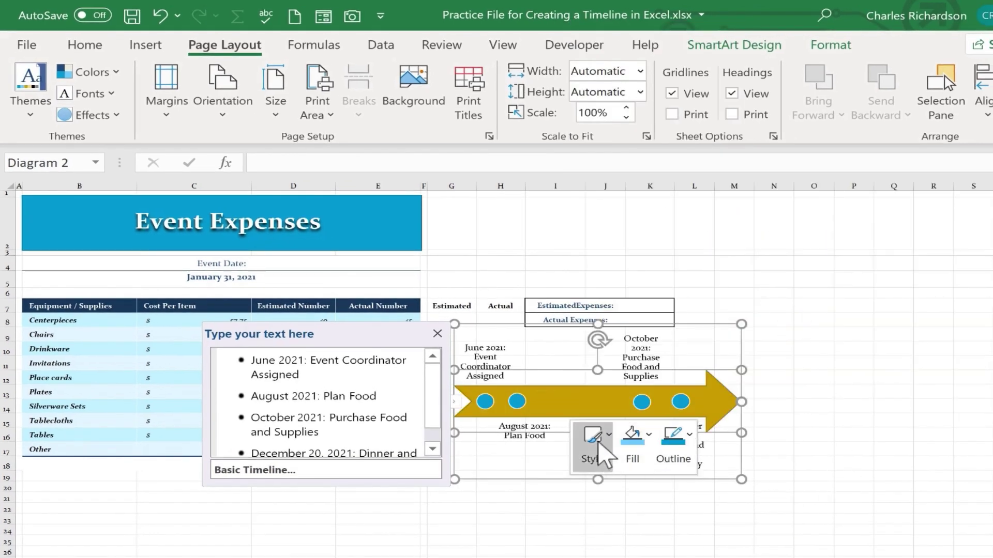
right_click(600, 455)
click(666, 445)
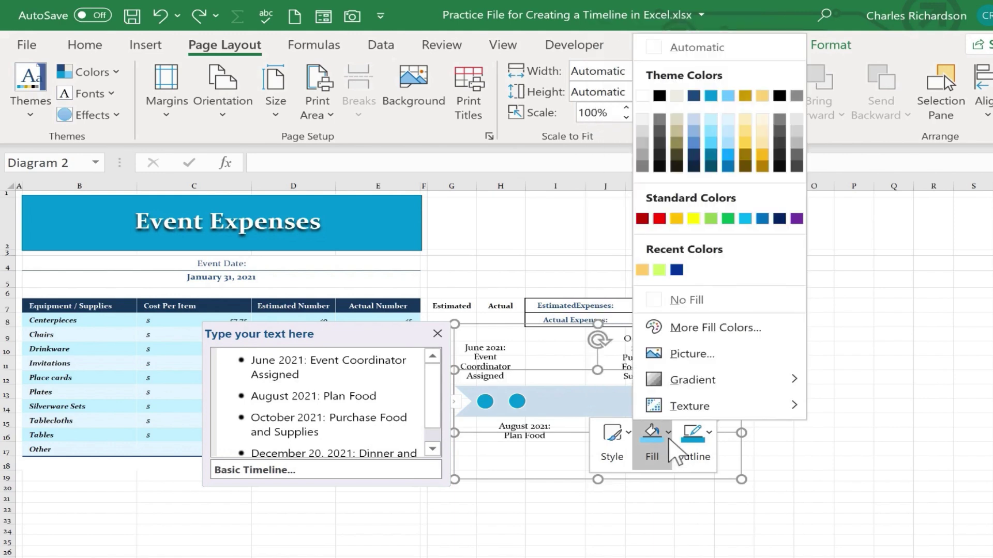
click(707, 439)
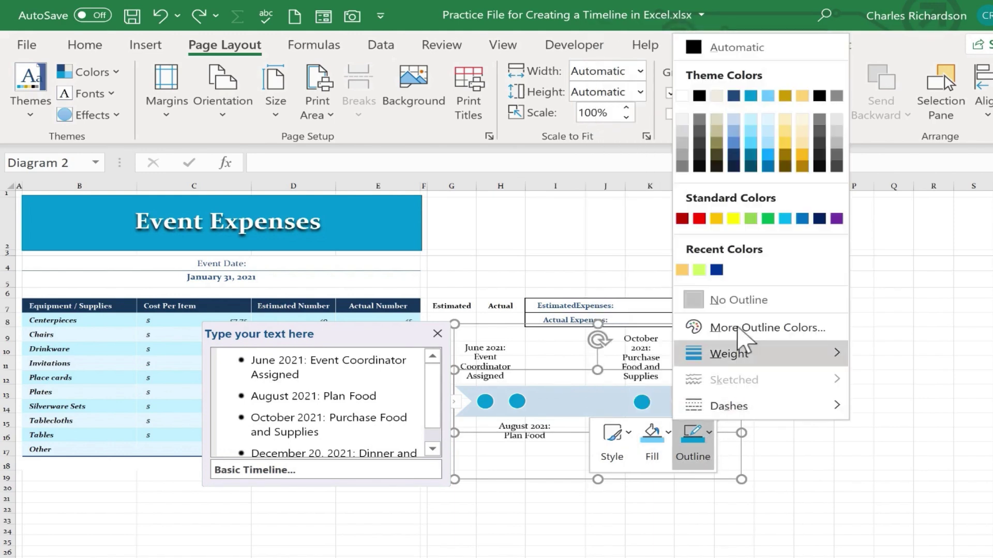
click(699, 219)
click(853, 435)
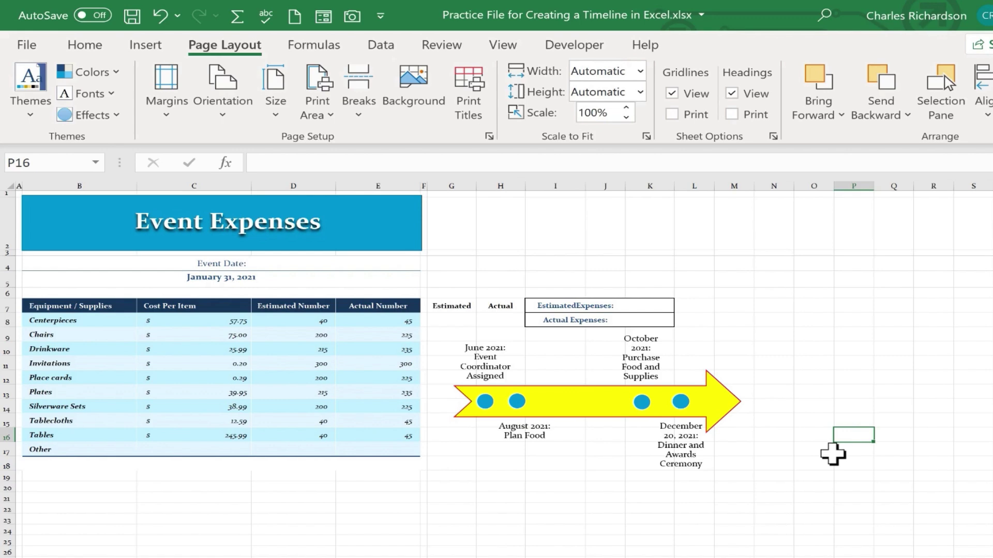
key(ctrl+z)
click(833, 450)
click(642, 401)
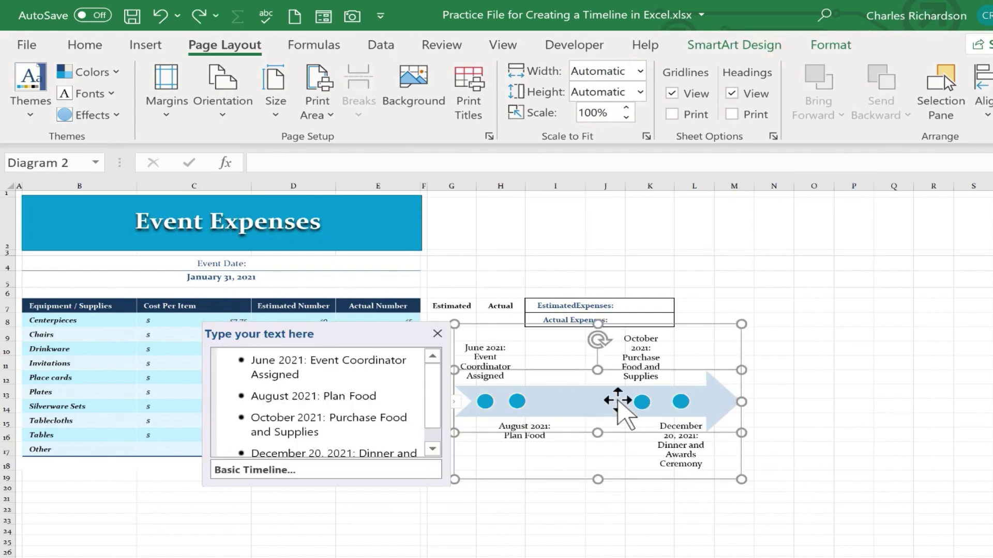
right_click(620, 401)
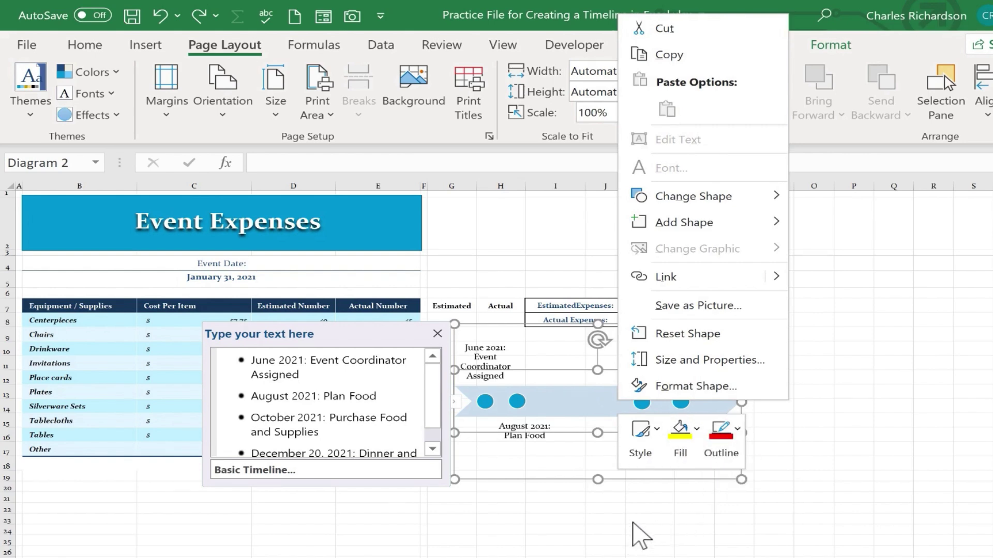
- Drag the Basic Timeline's top-right handle up and right to widen it slightly
key(Escape)
key(Escape)
click(618, 401)
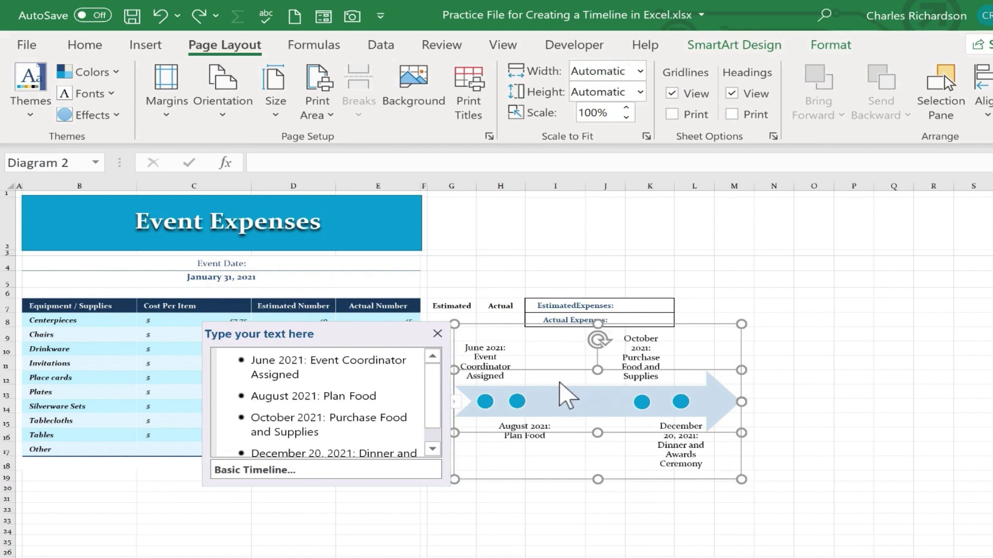
drag(742, 327, 760, 355)
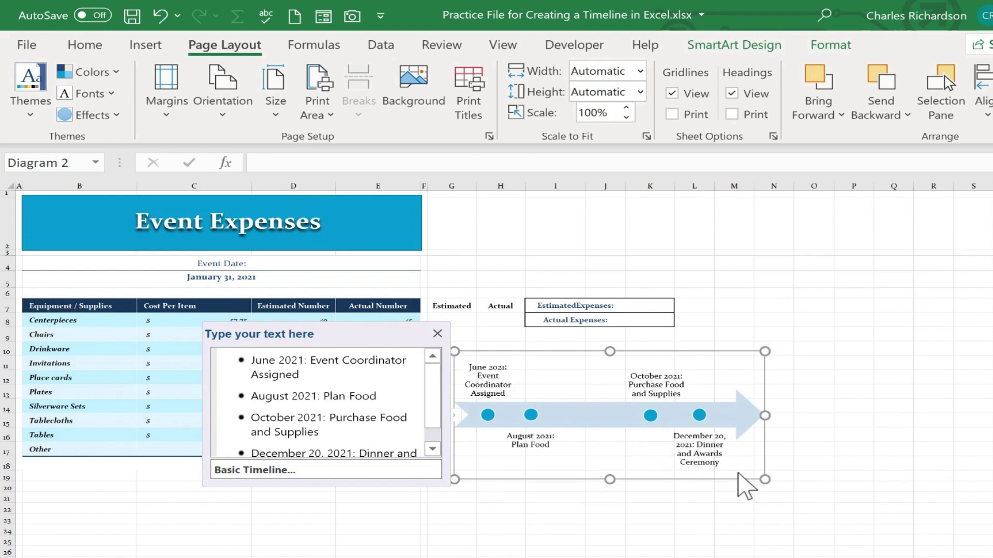
click(853, 348)
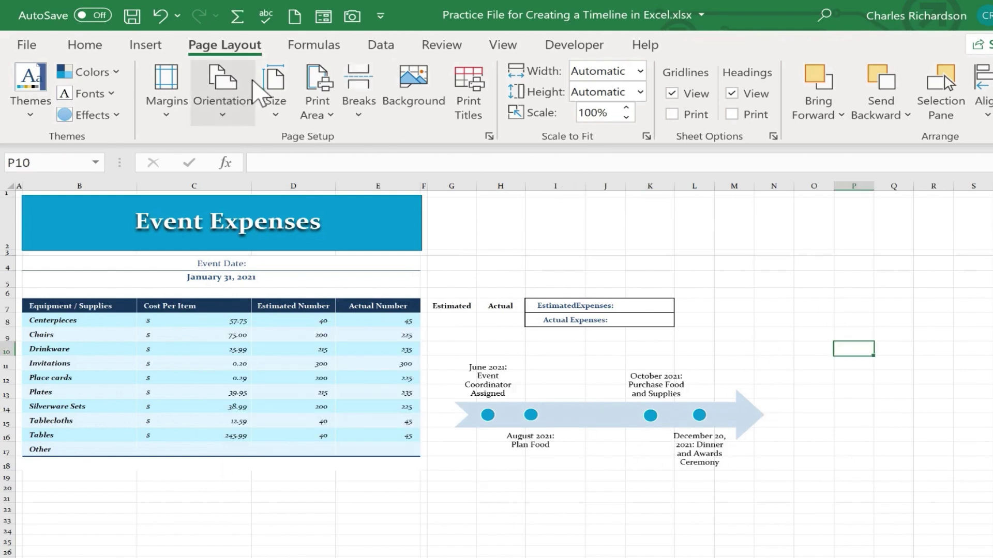
- Insert a Circle Accent Timeline SmartArt from the Process layouts
click(155, 41)
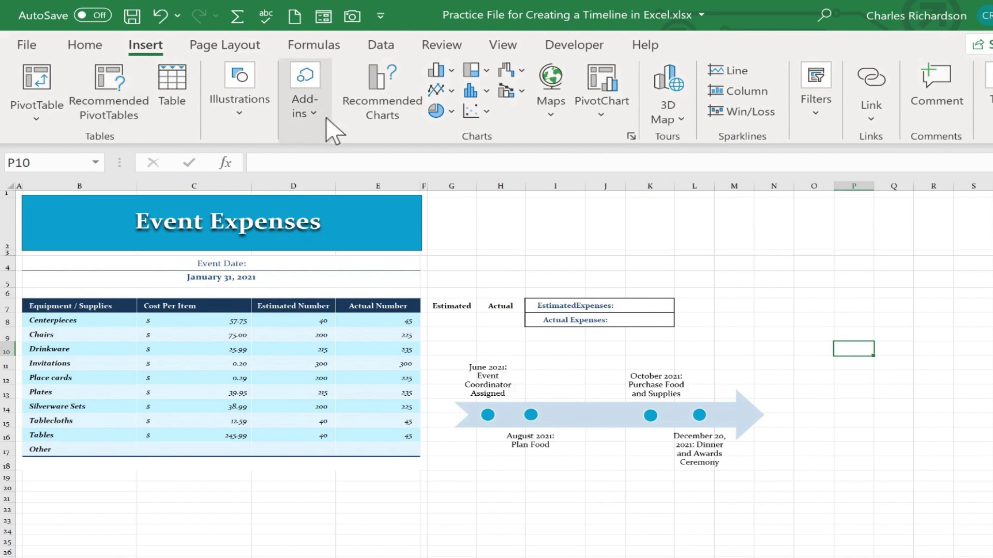
click(258, 111)
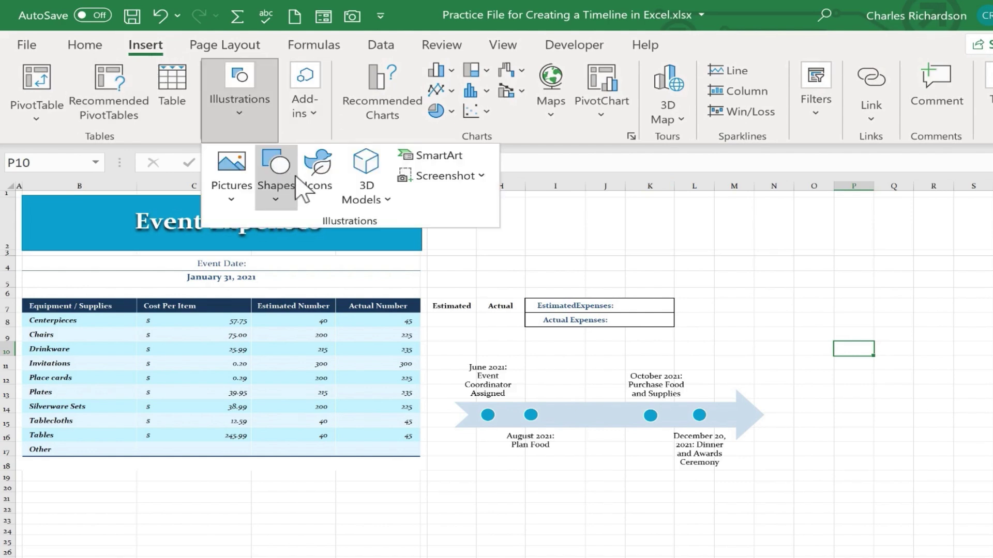
click(429, 155)
scroll(618, 365, down, 2)
click(280, 226)
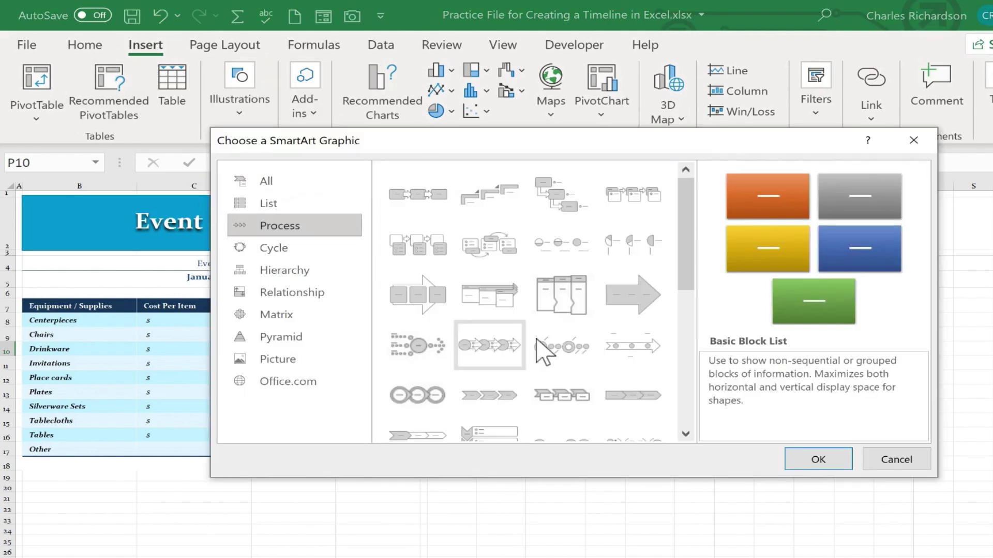
click(561, 345)
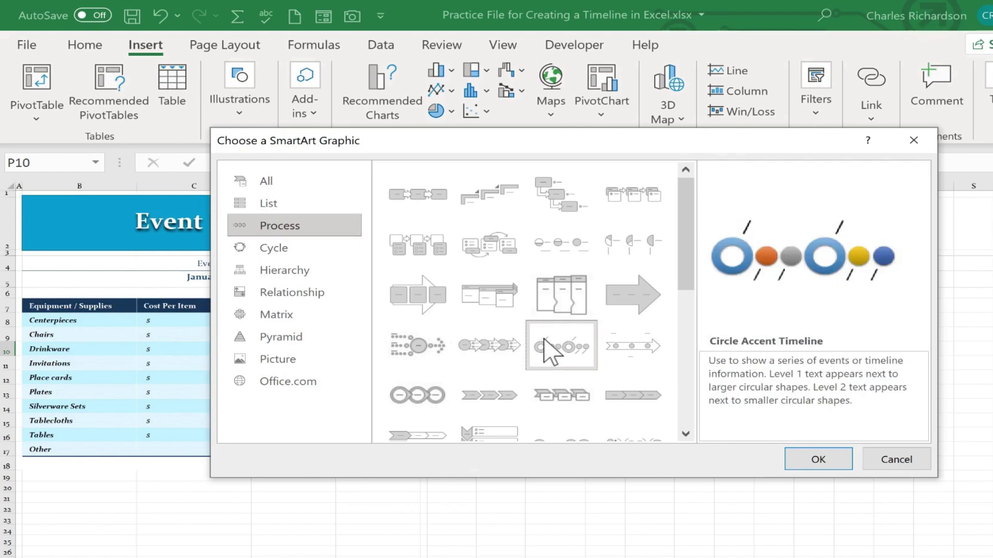
double_click(544, 342)
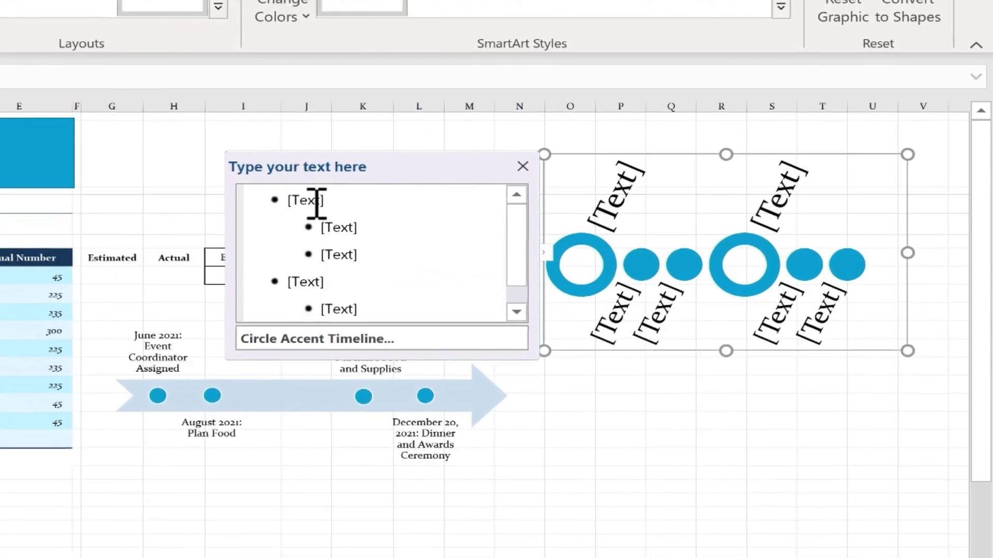
- Label the first timeline point June with a 15th sub-point
click(317, 202)
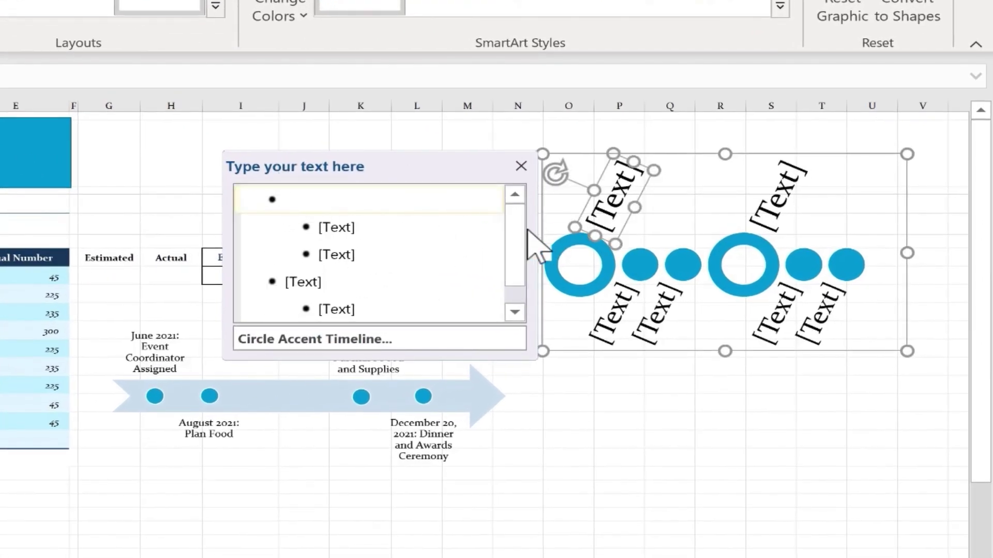
text(June)
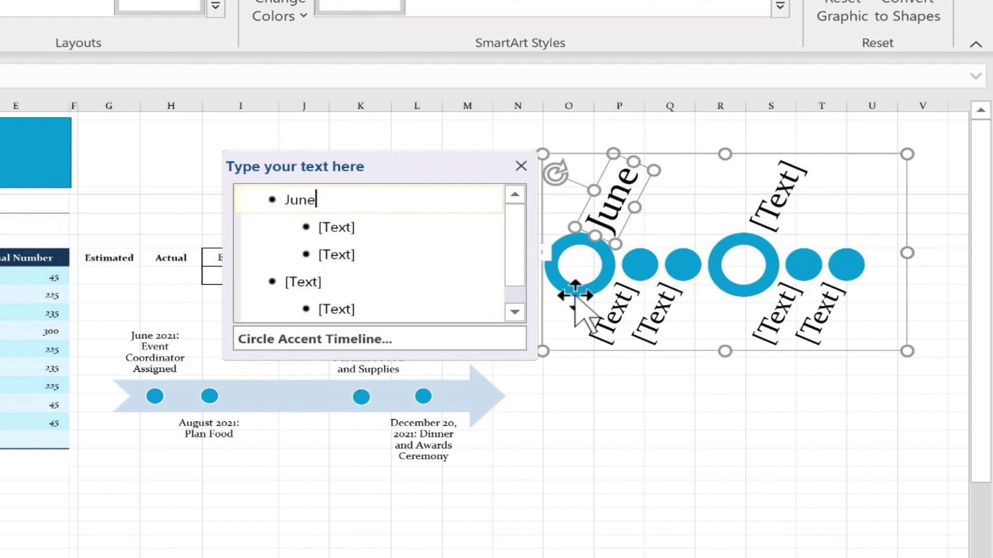
click(349, 228)
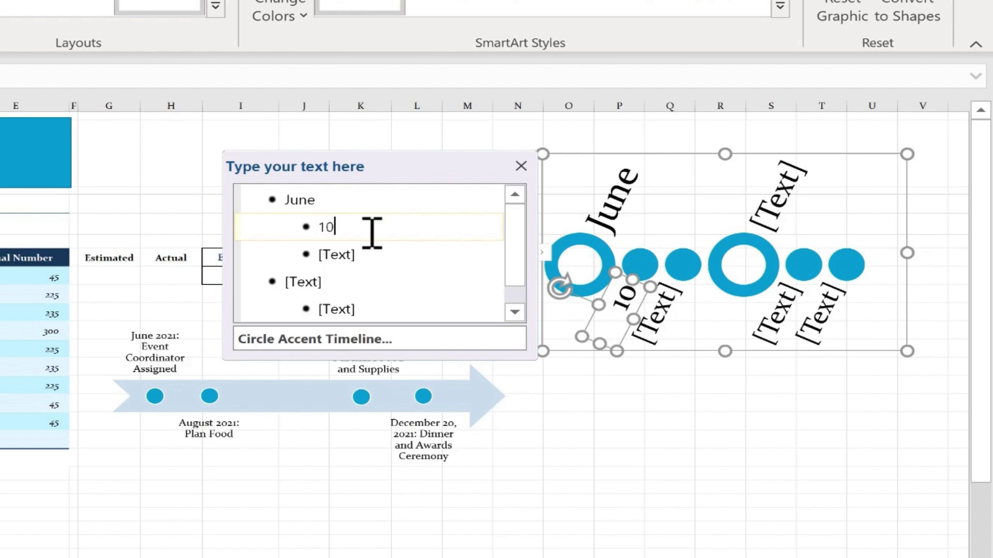
click(368, 256)
text(15)
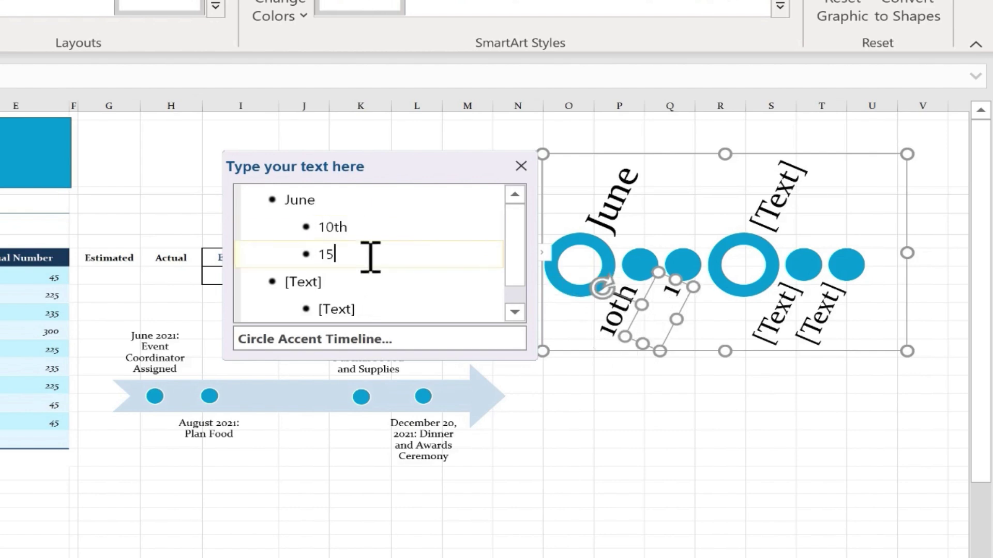
text(th)
- Add July with 9th and 10th sub-points, then open a new sub-point after June's 15th
click(368, 279)
text(July)
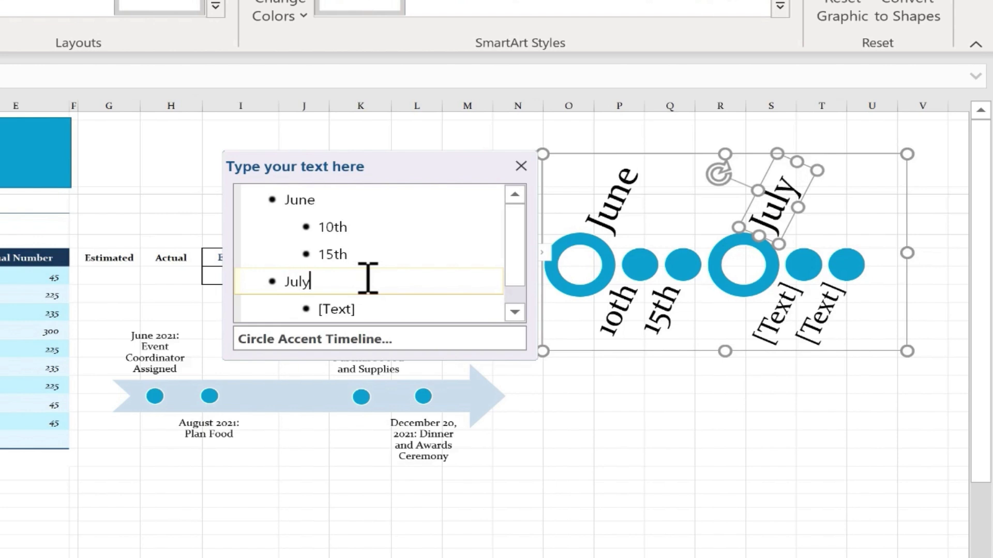
click(402, 311)
text(9th)
key(Return)
text(10th)
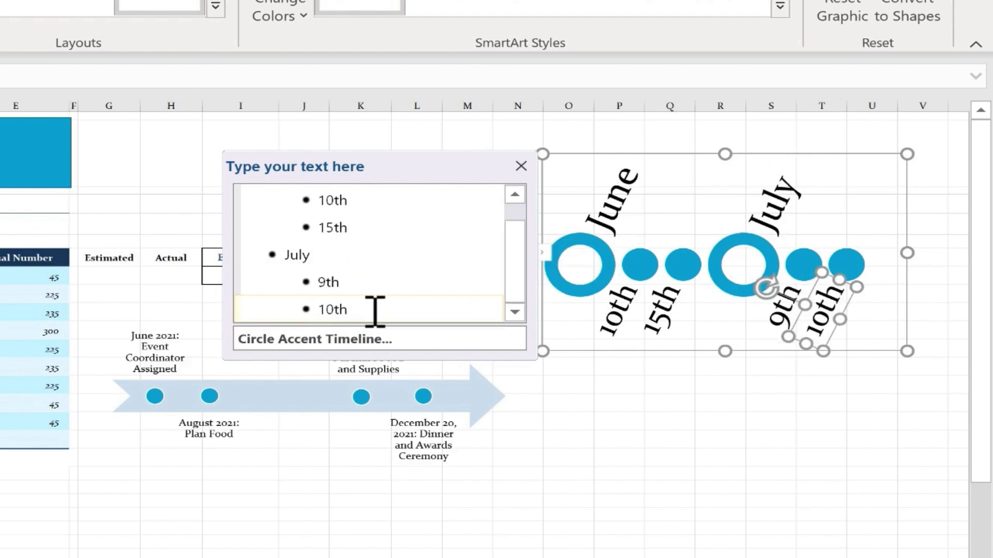
scroll(371, 258, up, 1)
click(371, 247)
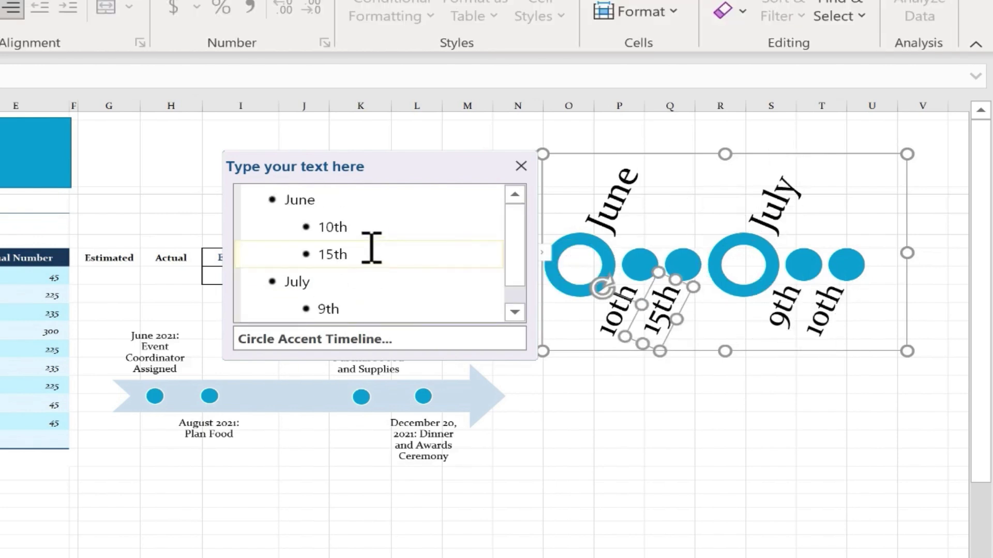
key(Return)
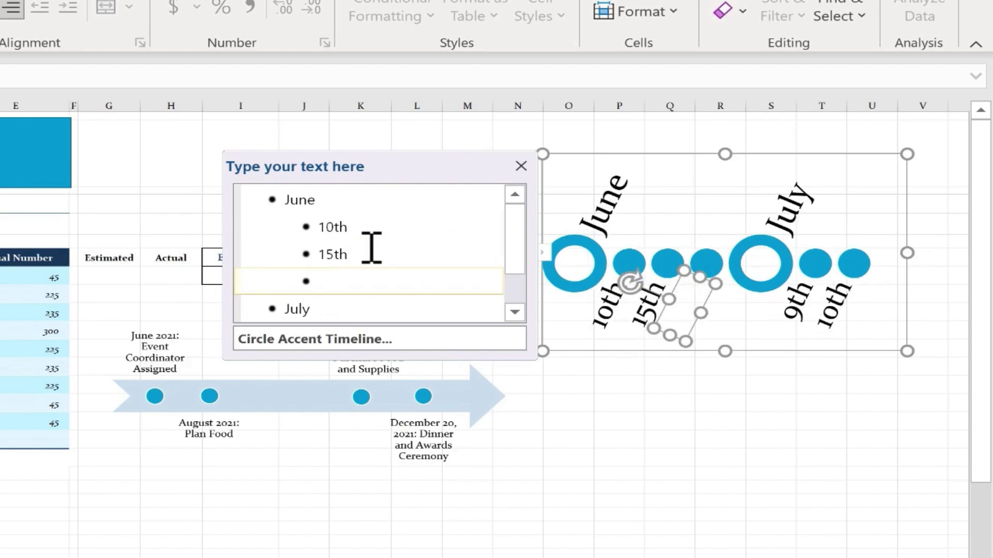
- Add 21st under June, then change the Event Date in B5 to 12/20/2021
text(21st)
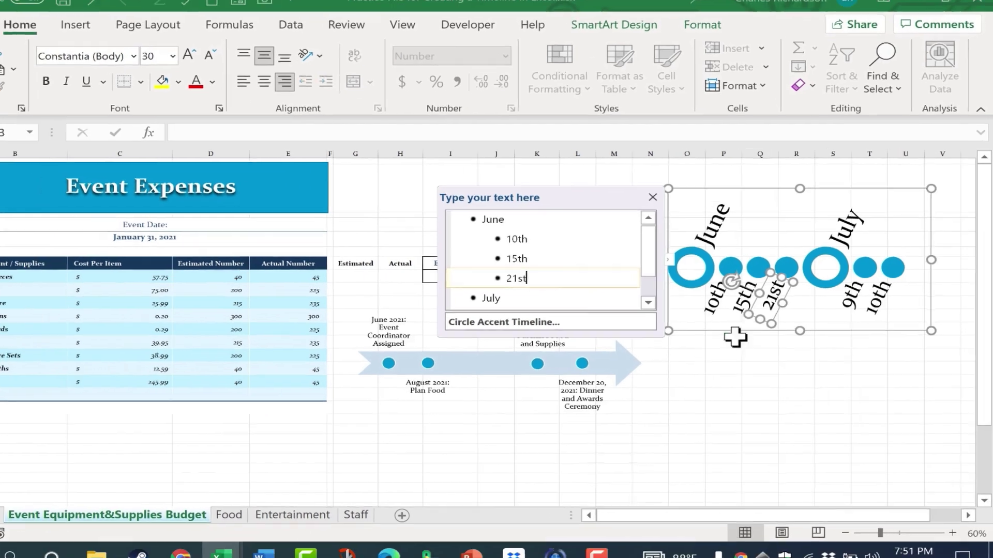
key(Escape)
key(Escape)
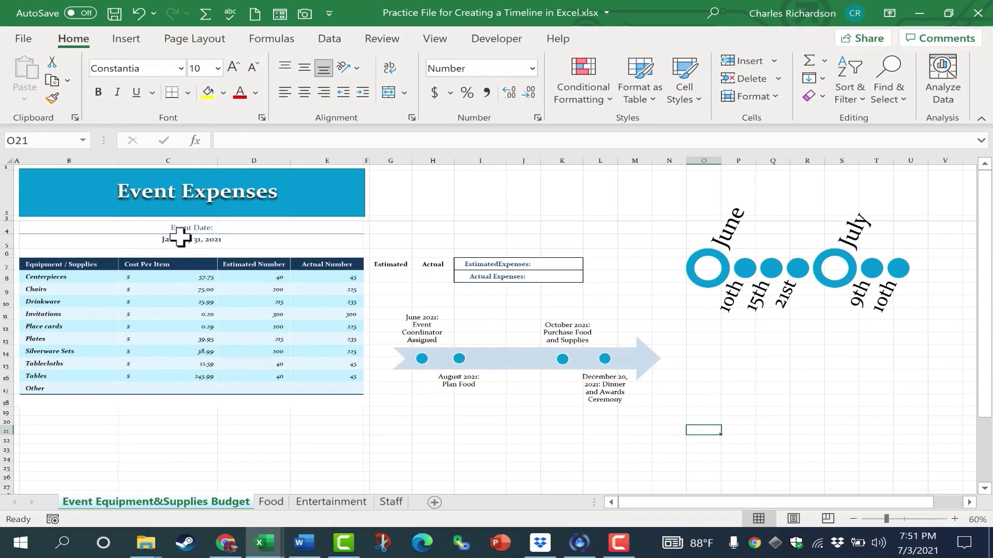
double_click(180, 238)
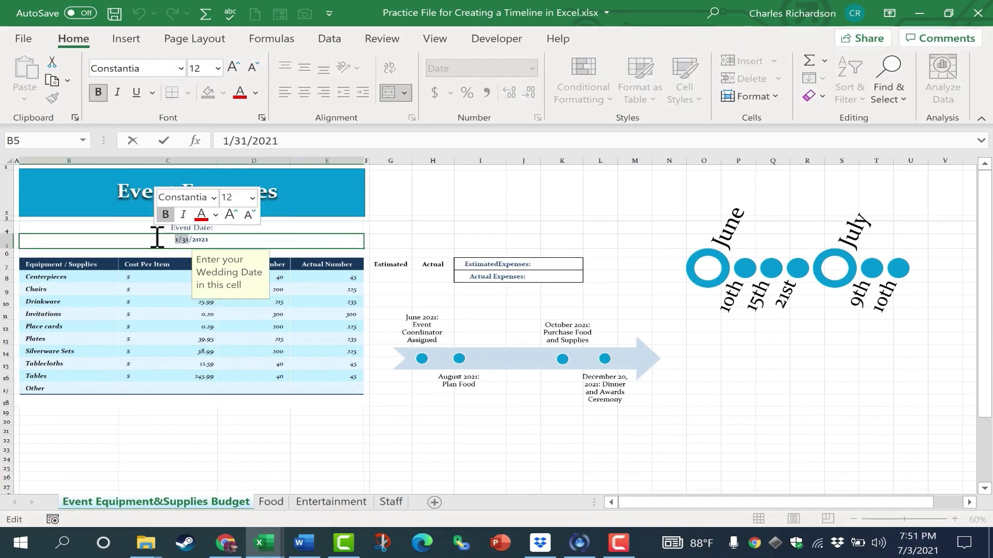
text(12)
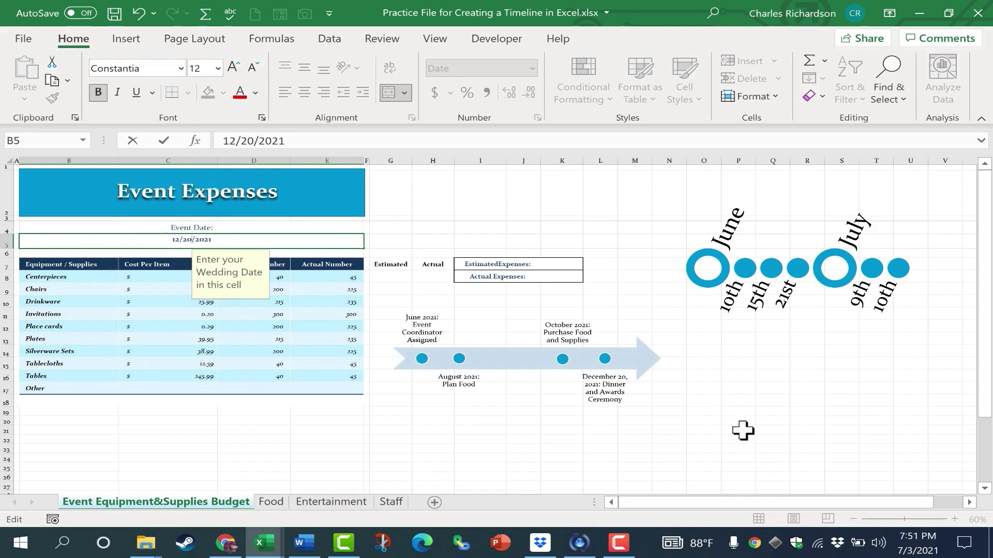
click(738, 422)
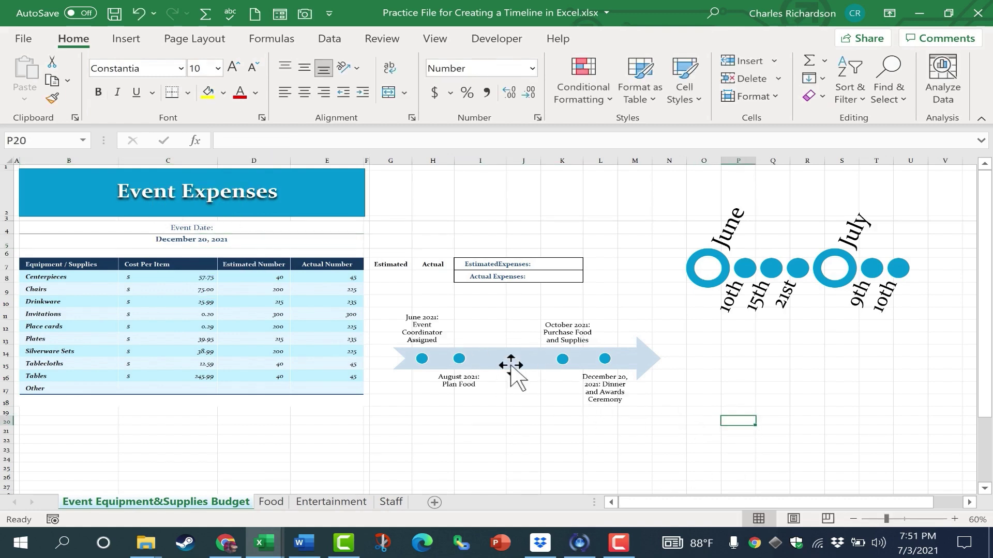